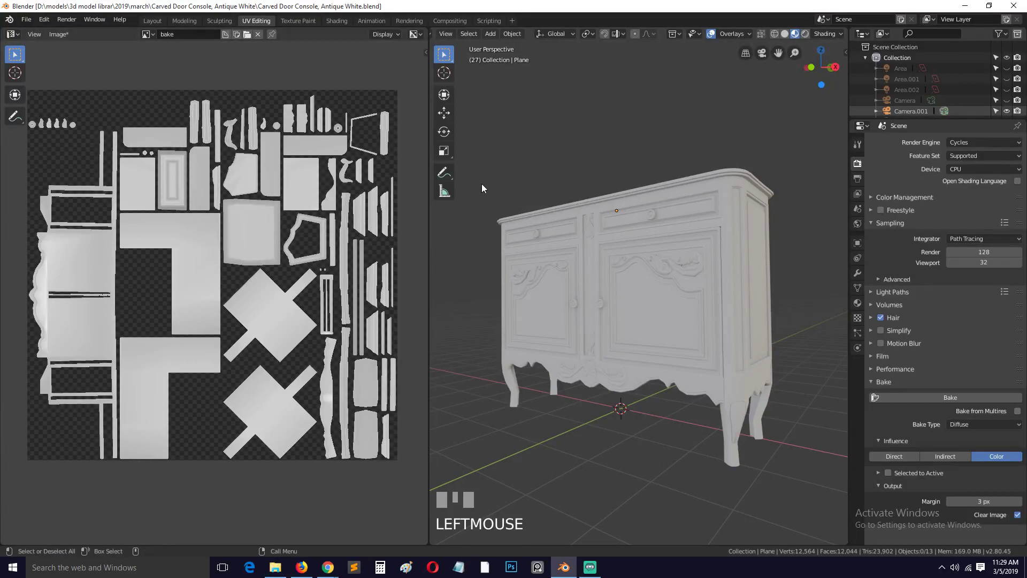
key(alt+Tab)
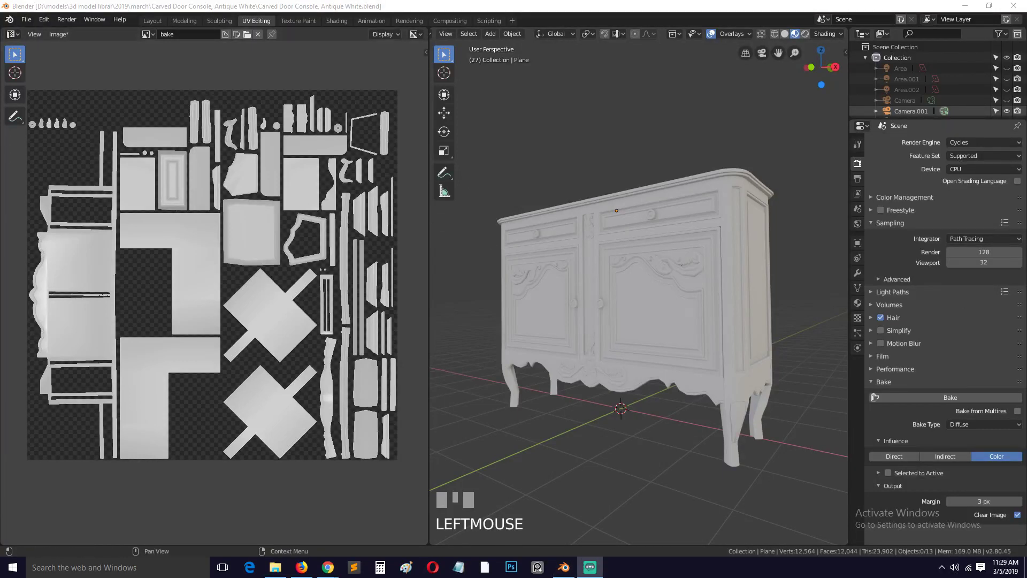
key(alt+Tab)
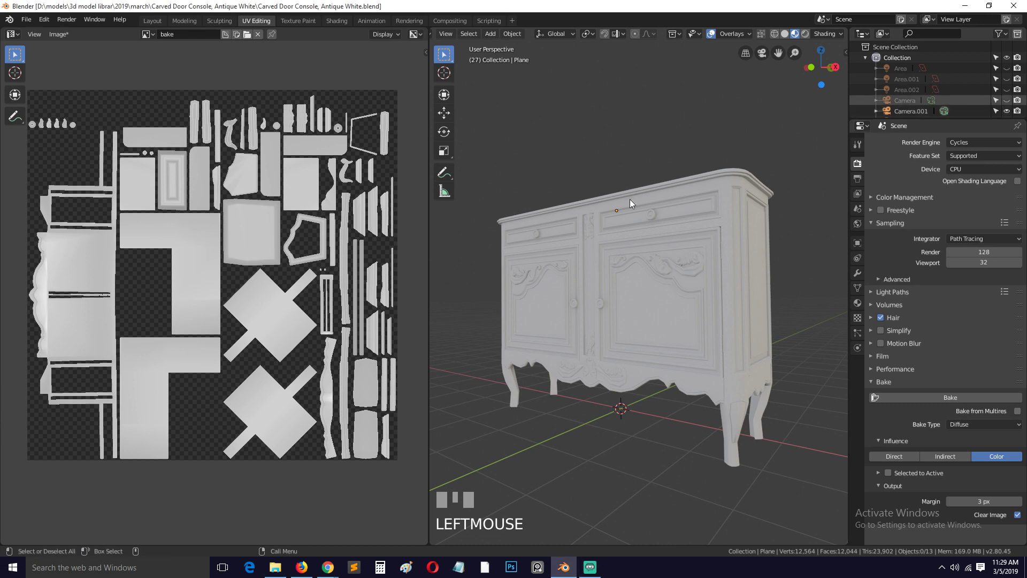
- Examine the baked texture's islands up close and compare them with the carved lower edge of the console model
scroll(214, 231, up, 3)
scroll(214, 231, down, 2)
middle_drag(230, 230, 284, 209)
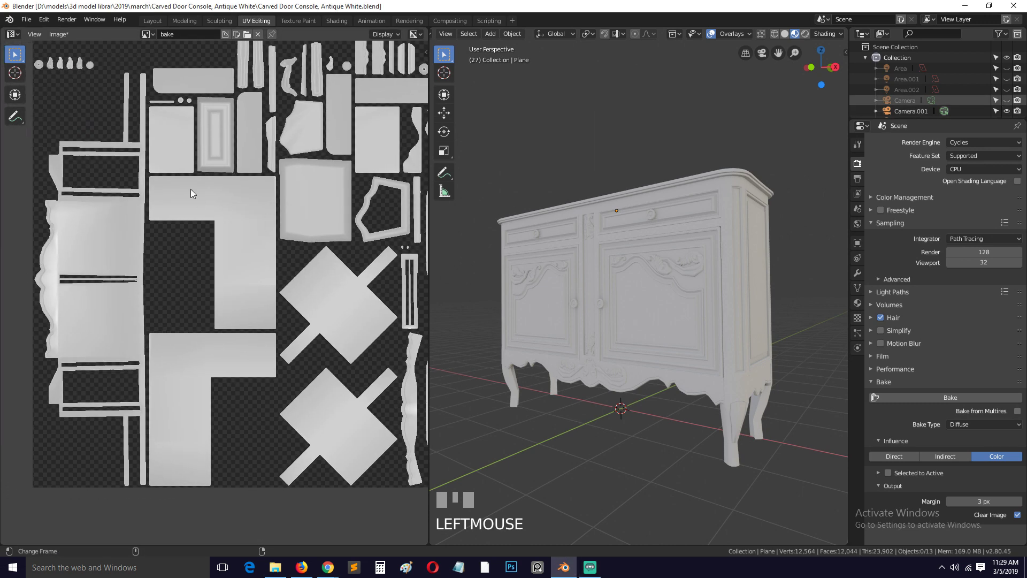
middle_drag(227, 135, 306, 227)
scroll(216, 308, up, 4)
middle_drag(144, 342, 367, 197)
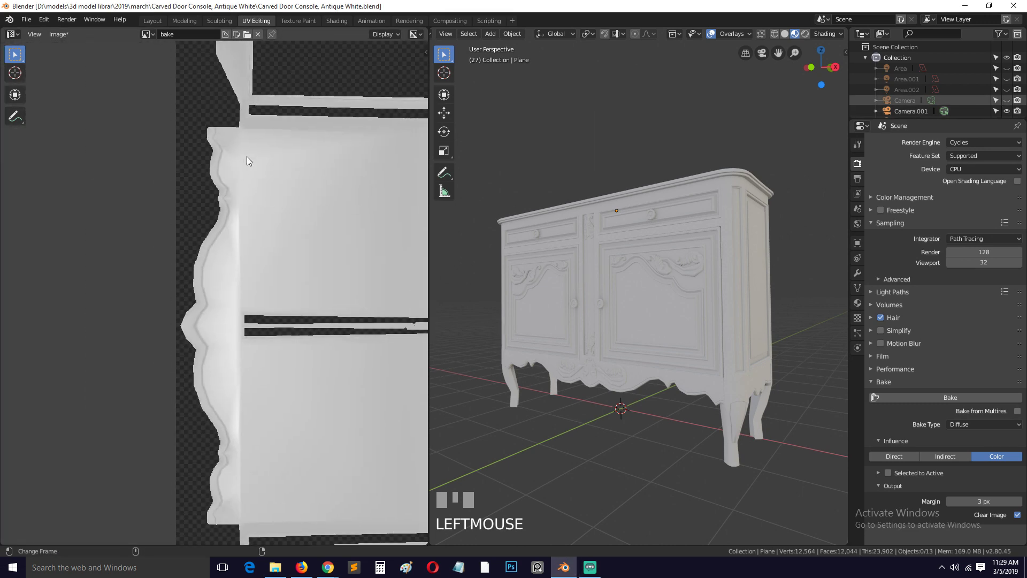
scroll(695, 369, up, 6)
scroll(626, 258, down, 2)
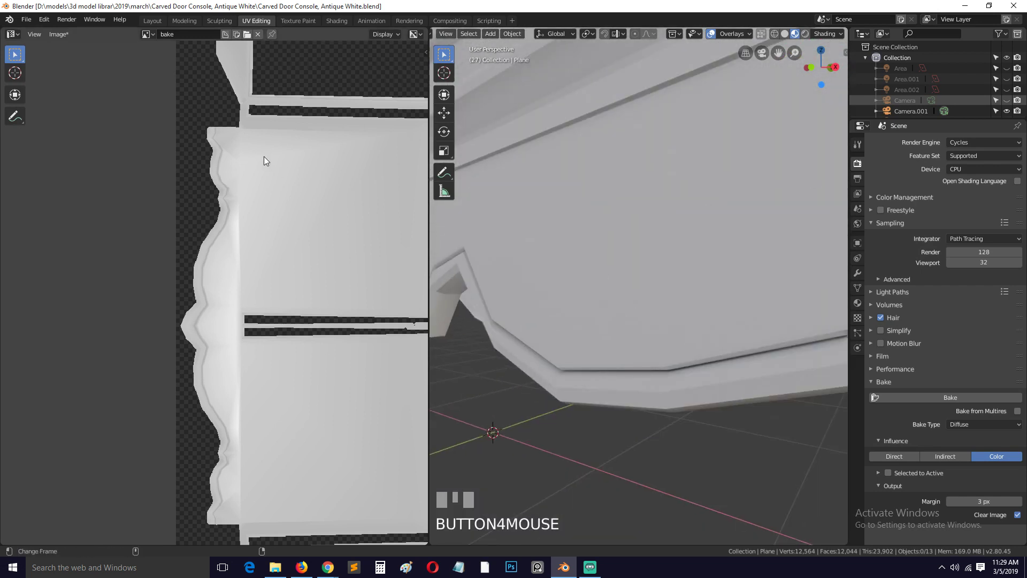
scroll(420, 267, down, 5)
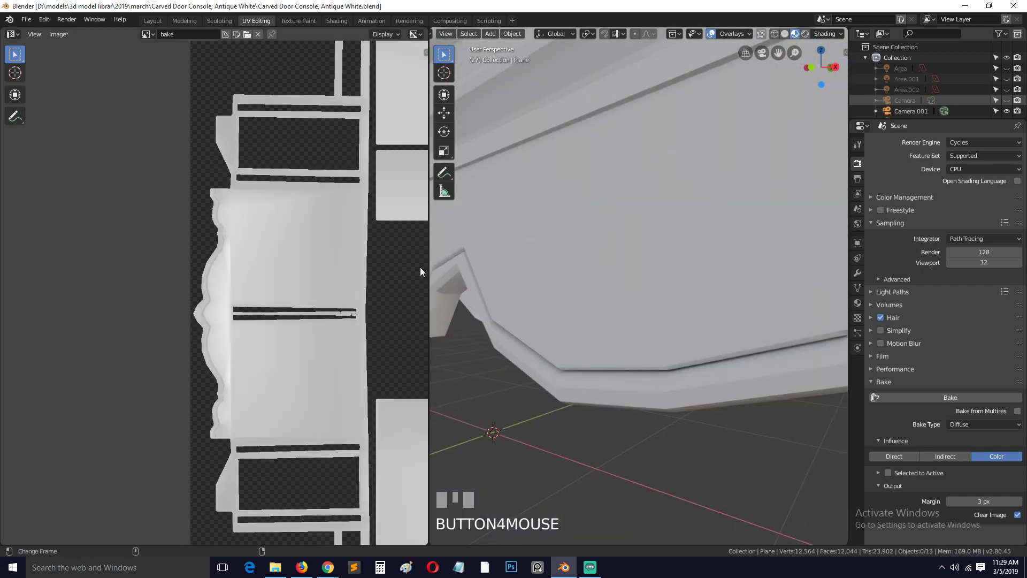
scroll(294, 274, up, 5)
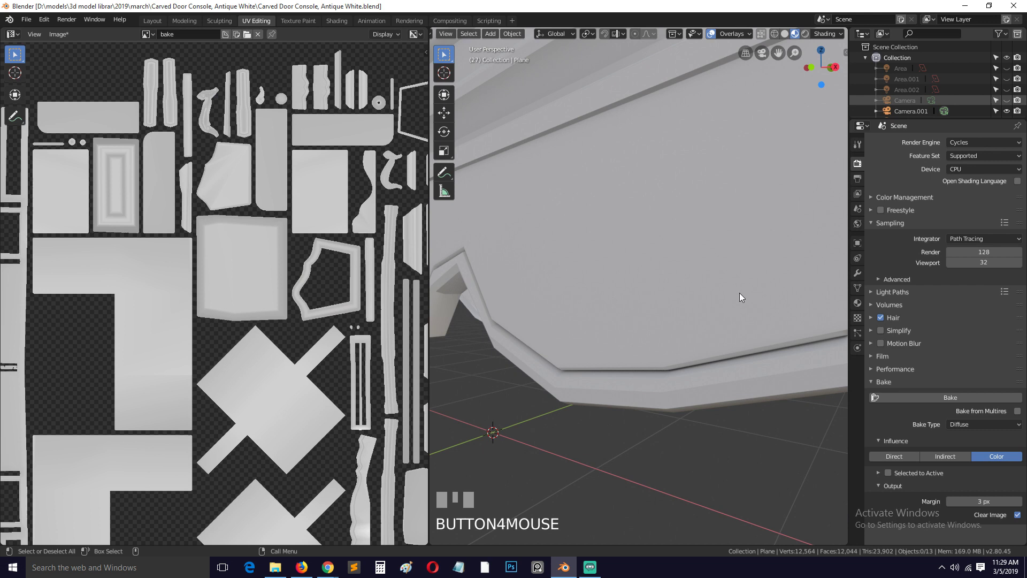
scroll(739, 293, down, 3)
scroll(327, 267, up, 4)
middle_drag(334, 282, 266, 262)
scroll(361, 283, up, 2)
middle_drag(402, 270, 323, 270)
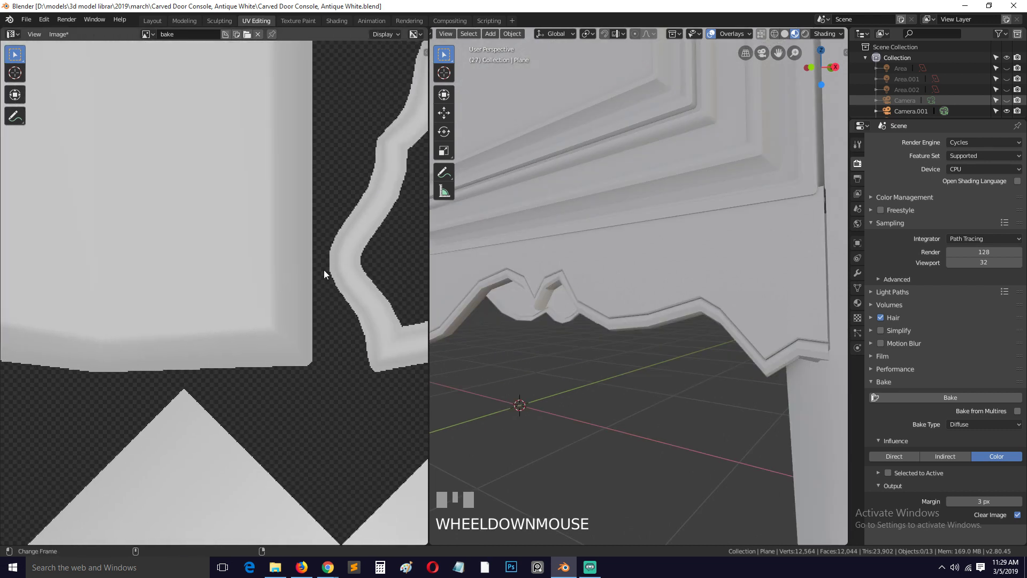
- Box-select the console's parts and enter Edit Mode with the whole mesh selected, so its UVs overlay the baked image
click(616, 261)
scroll(616, 261, down, 5)
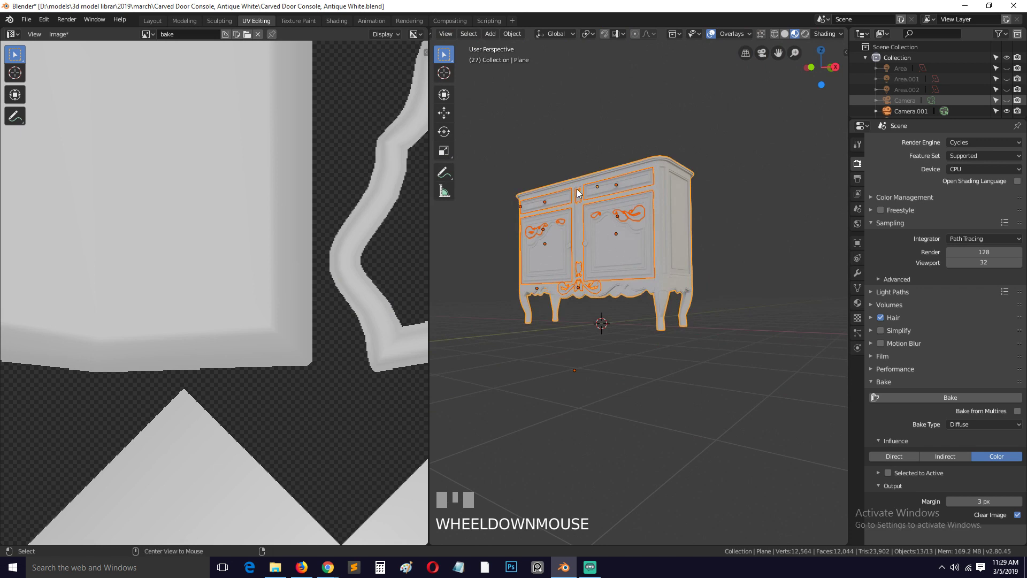
click(513, 152)
drag(489, 127, 807, 367)
key(Tab)
key(a)
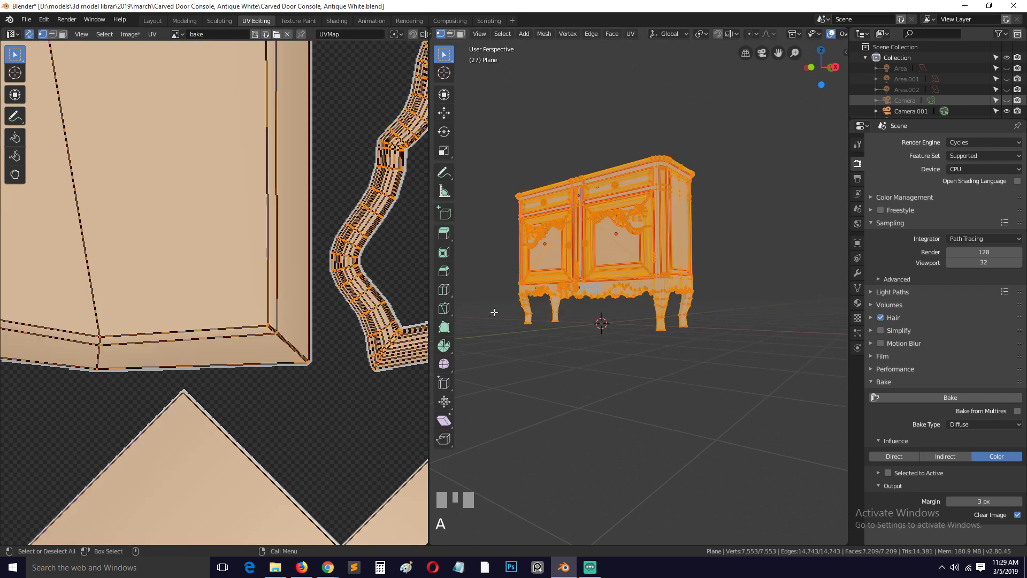
- Inspect the bake margin around the UV islands of the flat panel and the curved moulding frame
scroll(351, 300, up, 3)
middle_drag(317, 285, 232, 286)
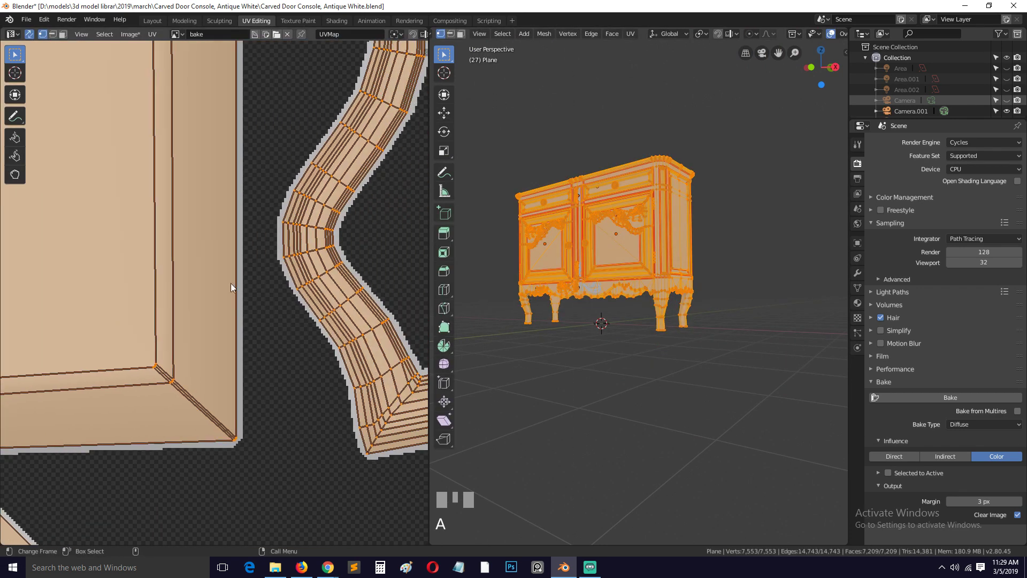
scroll(231, 287, up, 3)
middle_drag(289, 271, 186, 294)
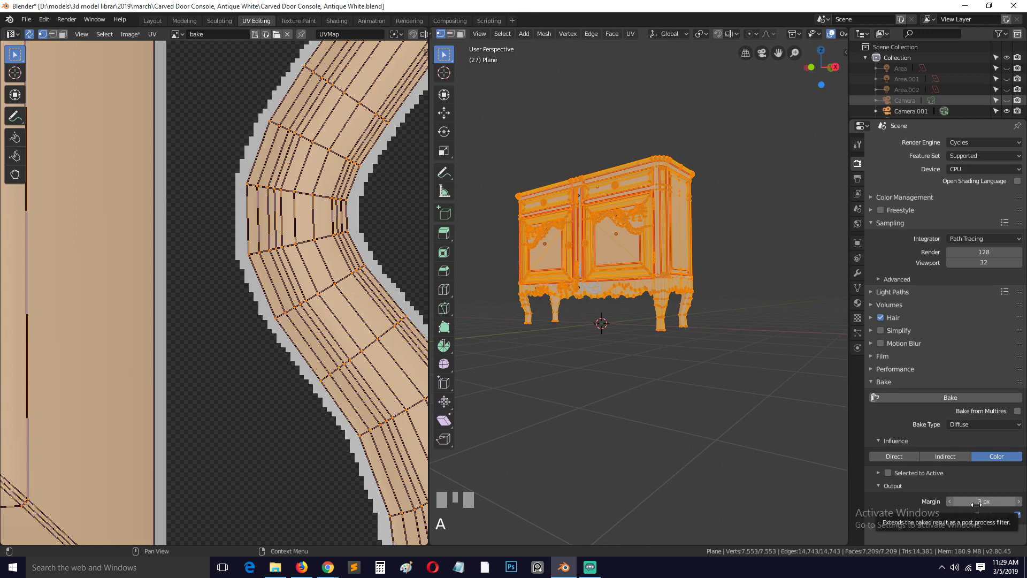
middle_drag(246, 220, 265, 211)
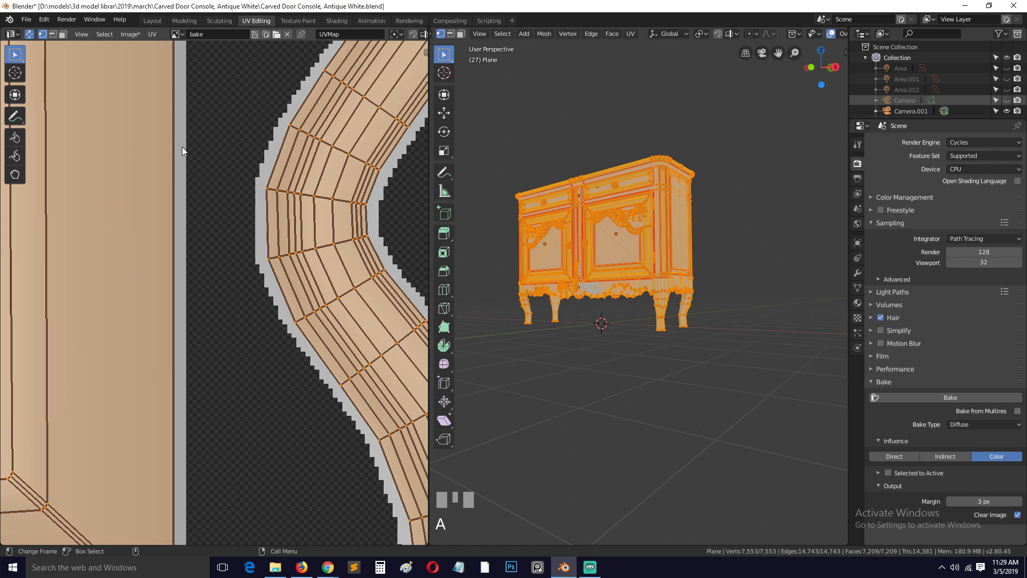
scroll(178, 233, down, 10)
middle_drag(179, 227, 318, 376)
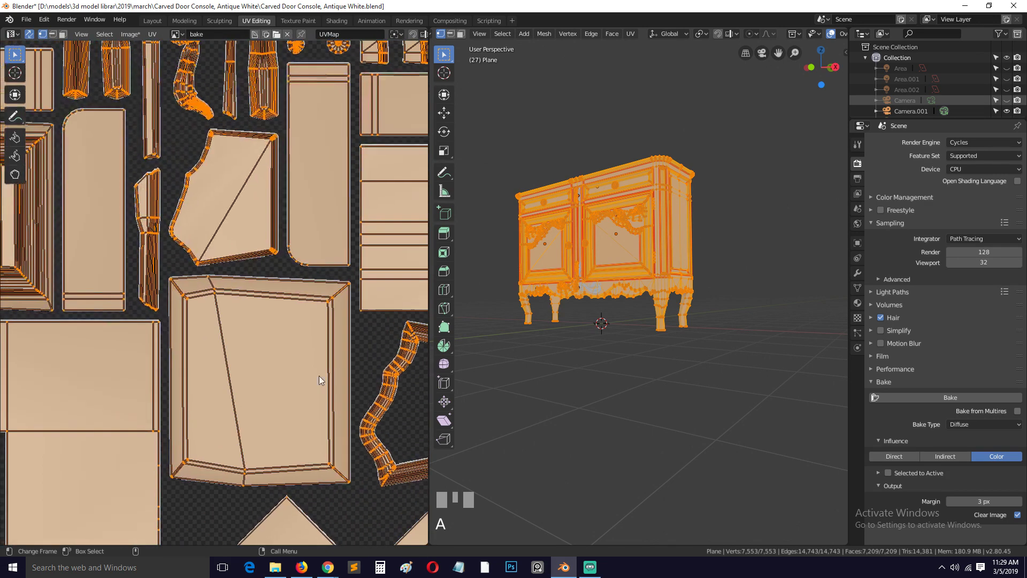
middle_drag(278, 300, 287, 325)
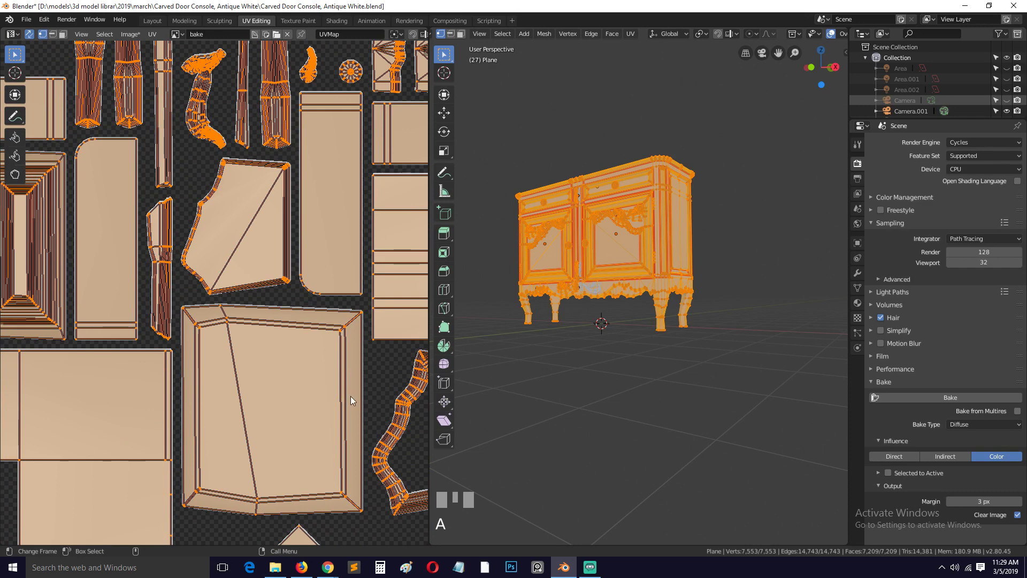
middle_drag(351, 401, 251, 320)
middle_drag(303, 396, 297, 347)
scroll(300, 294, up, 8)
scroll(300, 293, down, 2)
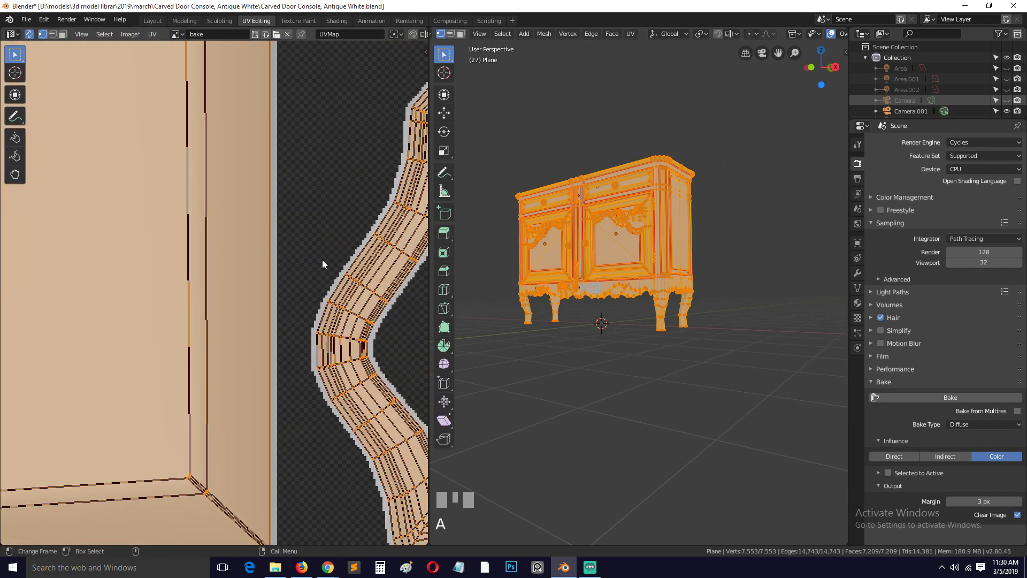
scroll(361, 244, up, 1)
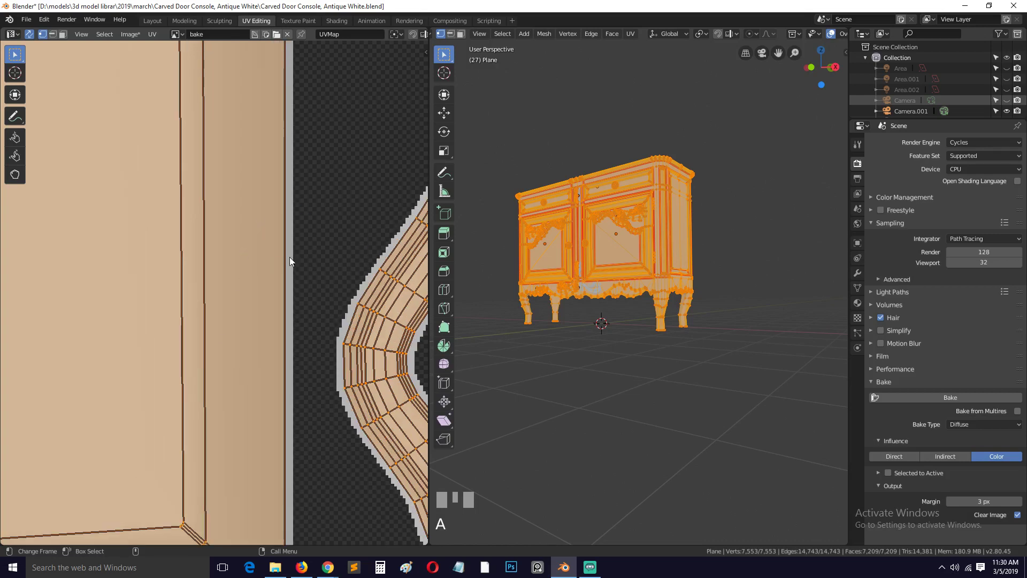
scroll(247, 155, down, 5)
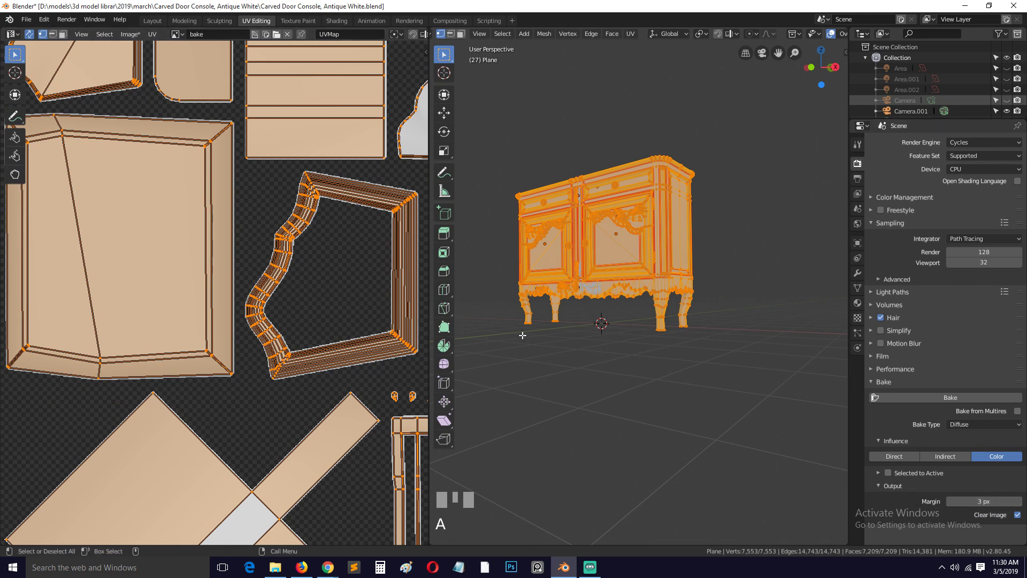
scroll(343, 319, up, 2)
scroll(290, 312, up, 1)
scroll(291, 312, down, 6)
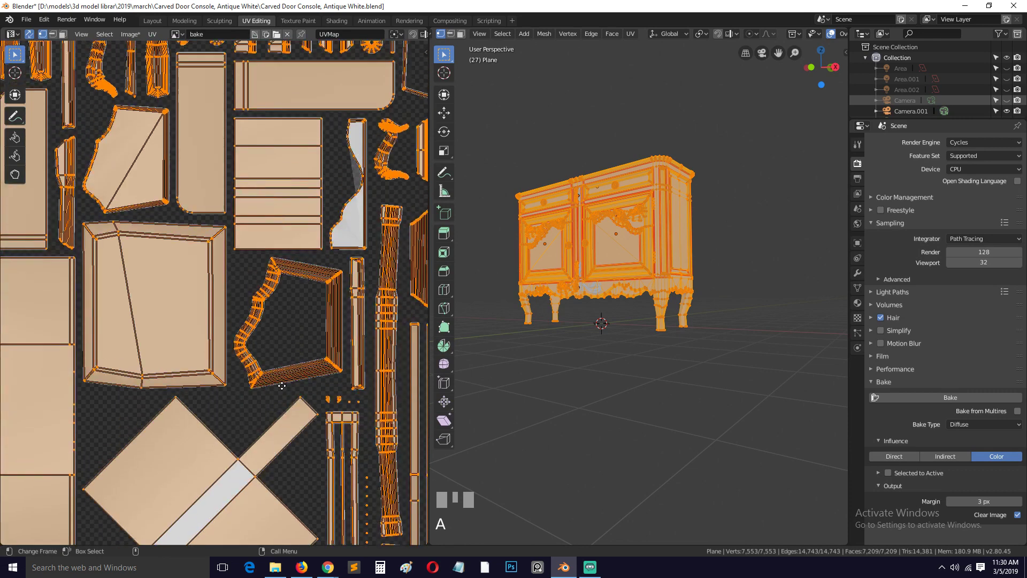
scroll(314, 424, up, 4)
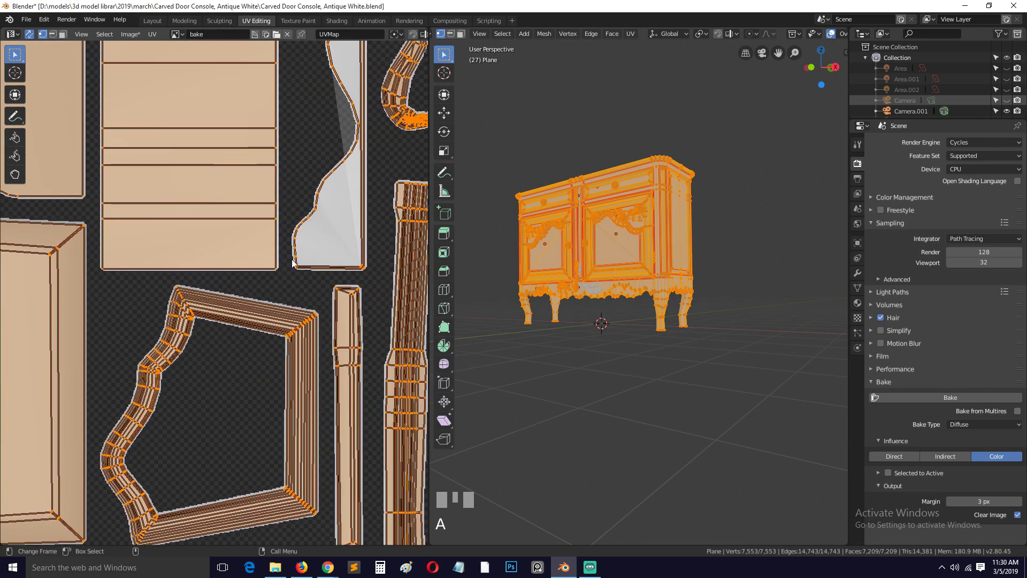
- Toggle Edit Mode off and on, and inspect the bake margin around the striped rectangular island and the neighbouring wavy-edged one
key(Tab)
key(Tab)
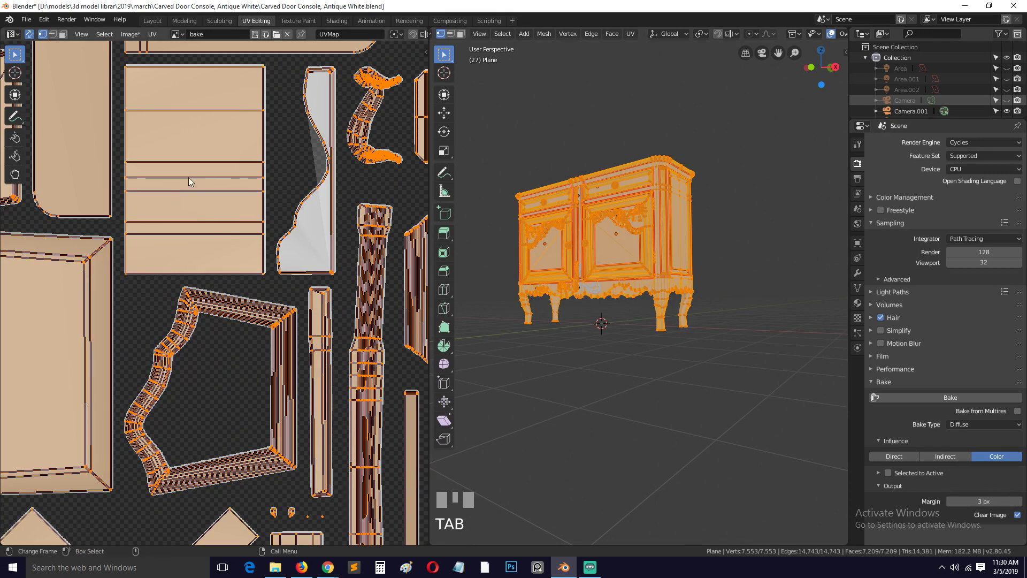
scroll(243, 150, up, 3)
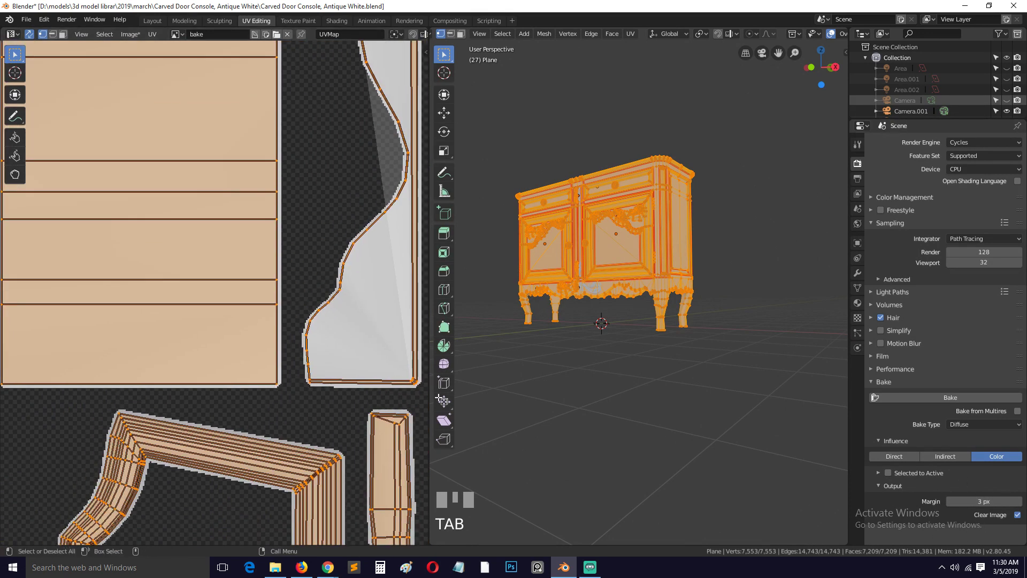
scroll(285, 345, up, 4)
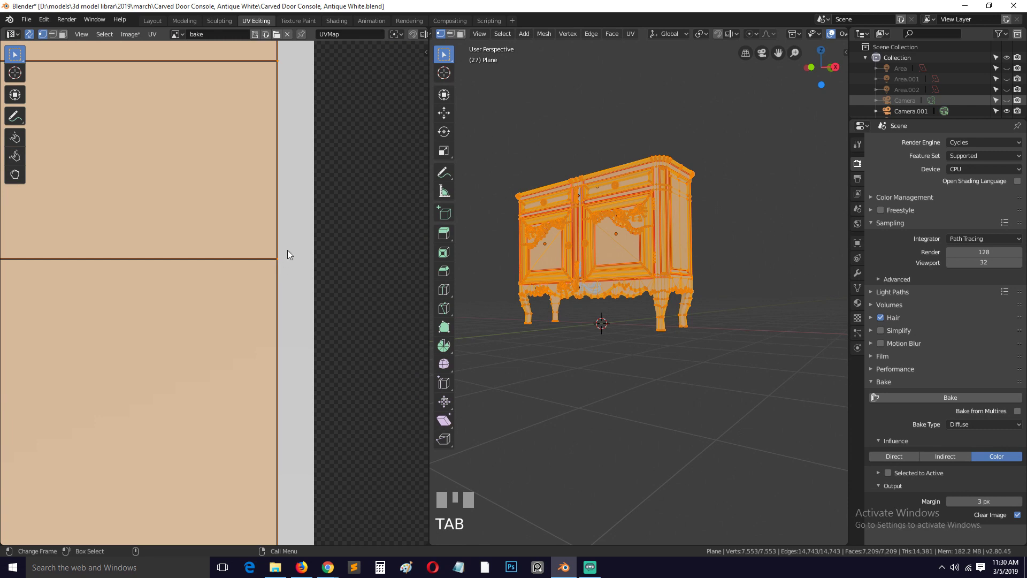
scroll(292, 263, down, 4)
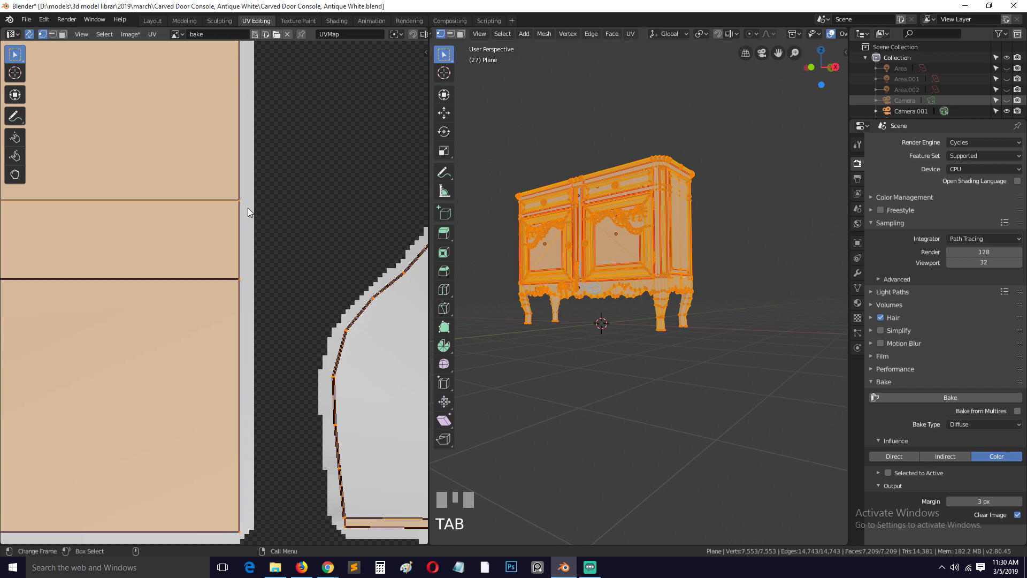
scroll(248, 207, down, 3)
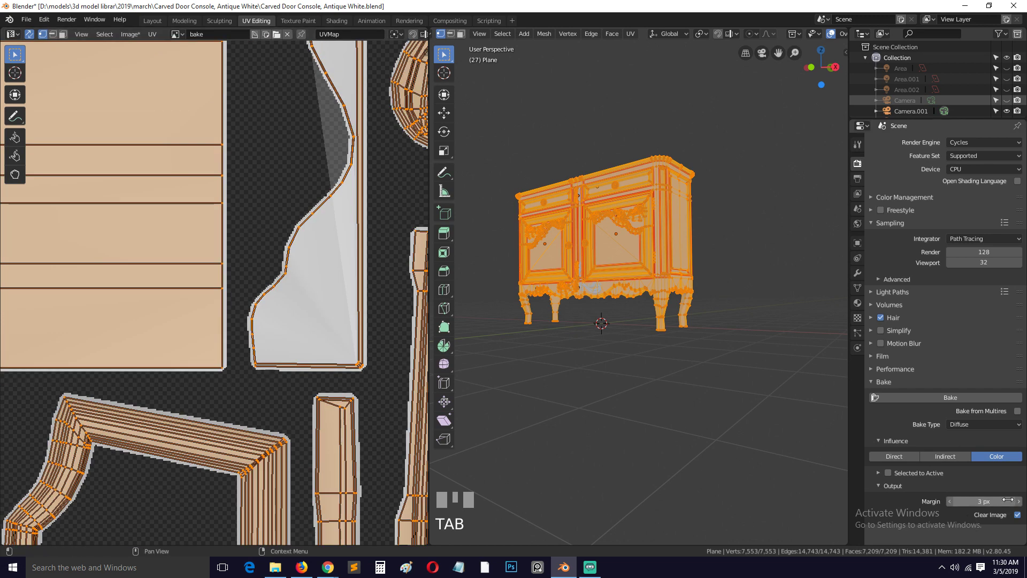
scroll(272, 352, up, 3)
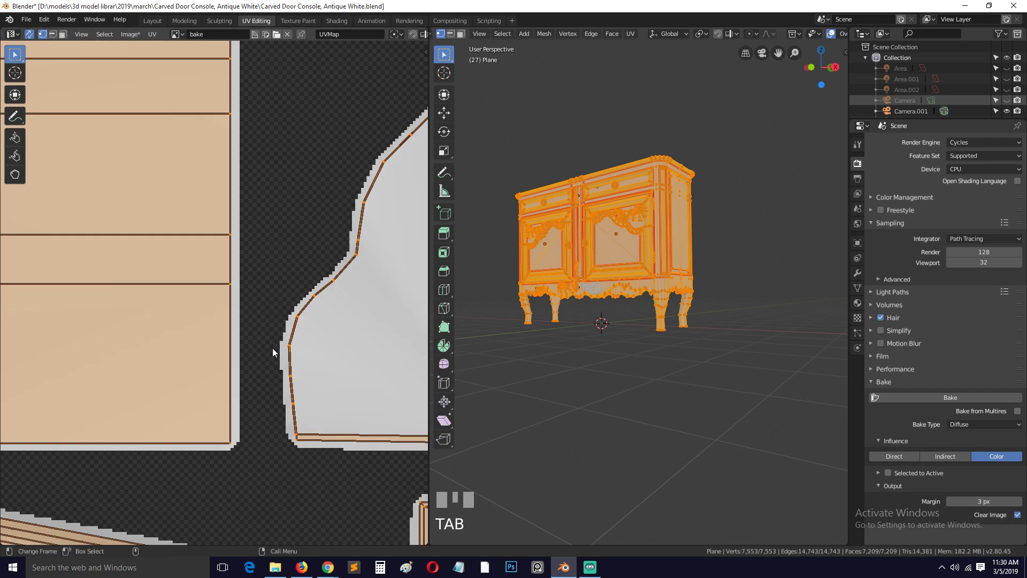
scroll(249, 288, up, 3)
scroll(259, 329, down, 2)
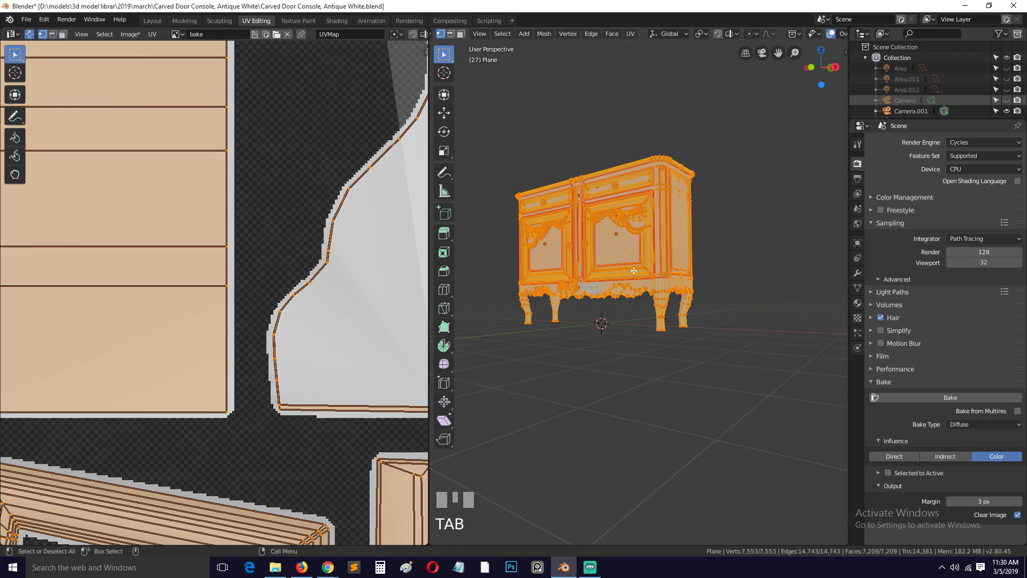
scroll(238, 414, up, 5)
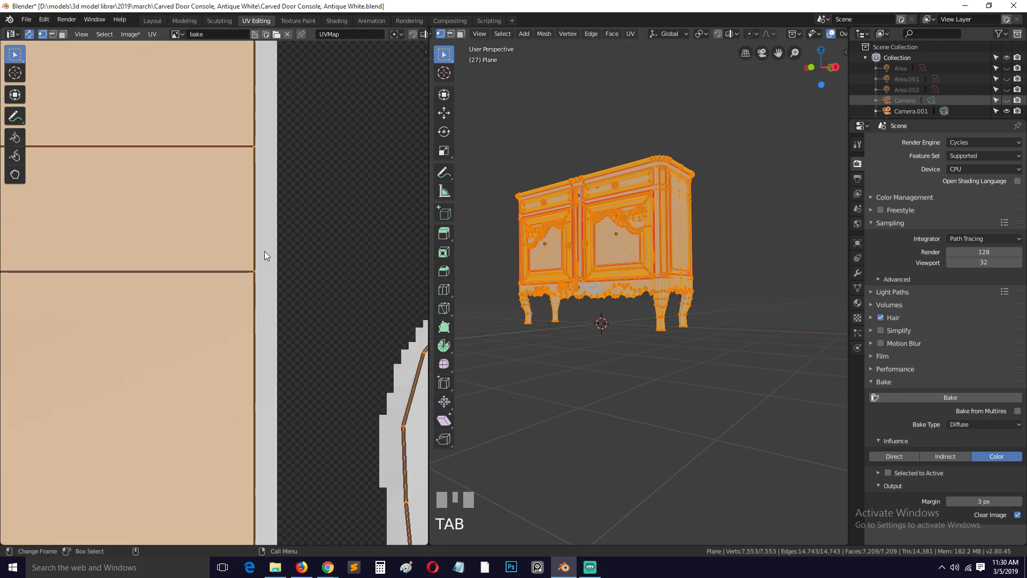
scroll(293, 271, down, 10)
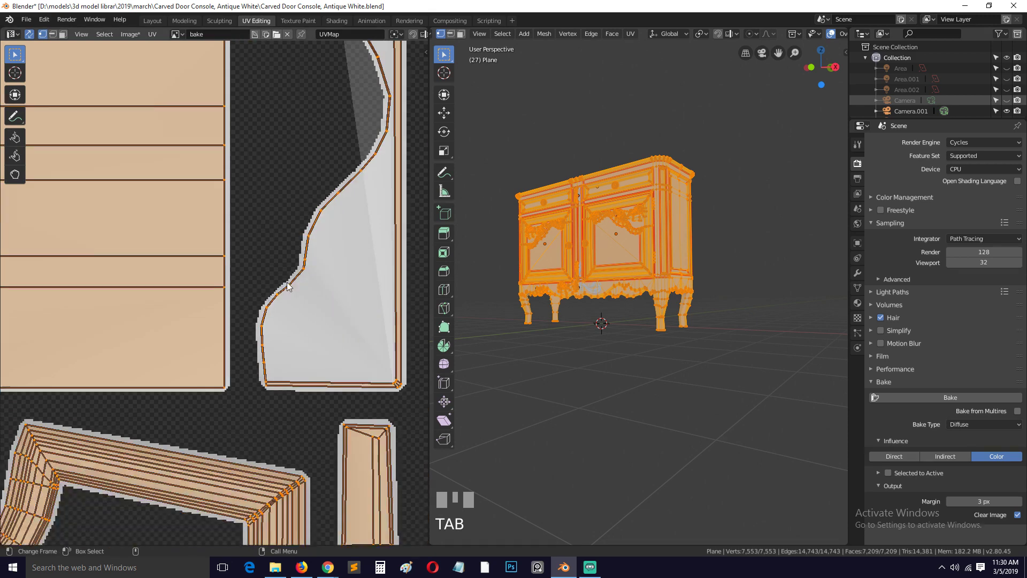
- Return to Object Mode with all of the console's objects deselected, and save the Blender file
key(Tab)
scroll(547, 300, down, 7)
key(grave)
middle_drag(575, 302, 580, 341)
scroll(580, 341, up, 7)
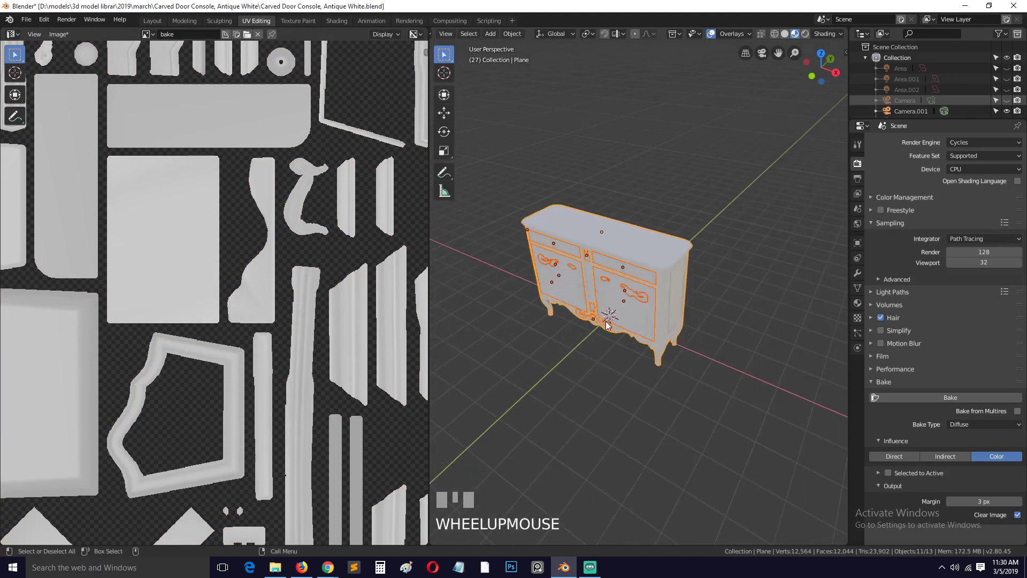
shift+middle_drag(622, 286, 632, 329)
key(a)
middle_drag(562, 328, 574, 298)
key(ctrl+s)
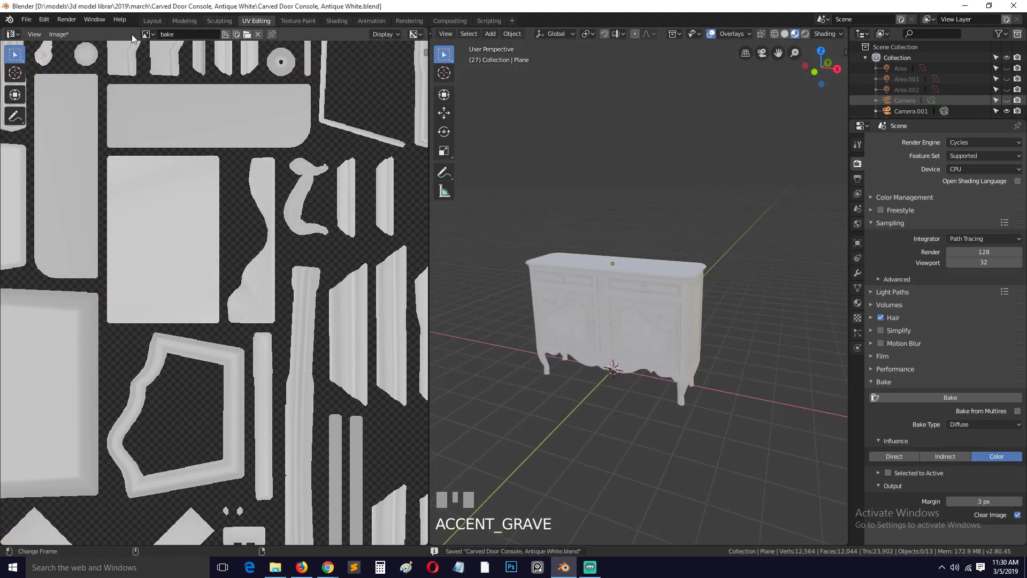
- Save the baked image in the console's folder as a JPEG file named carvity map
click(59, 34)
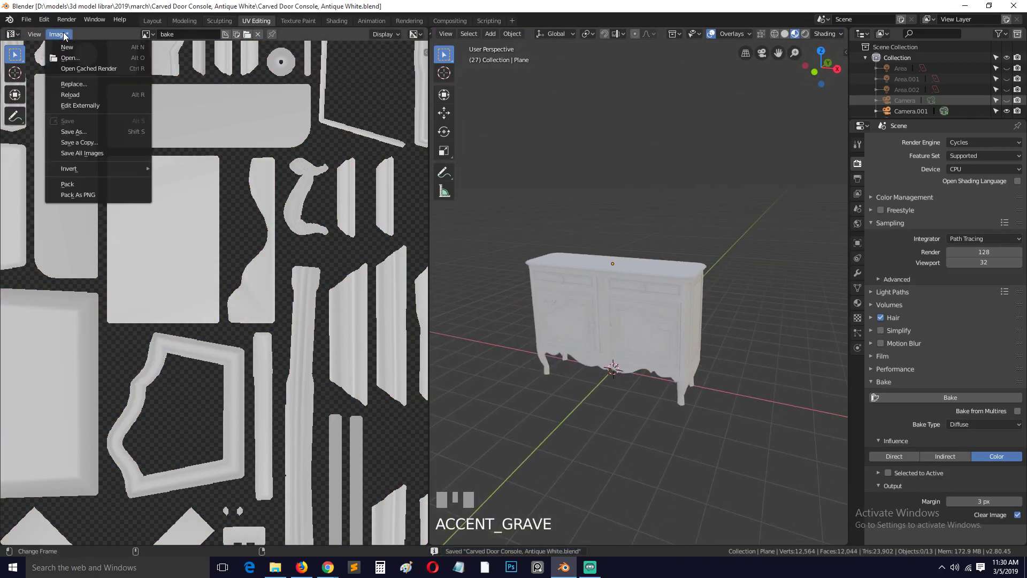
click(85, 140)
click(179, 60)
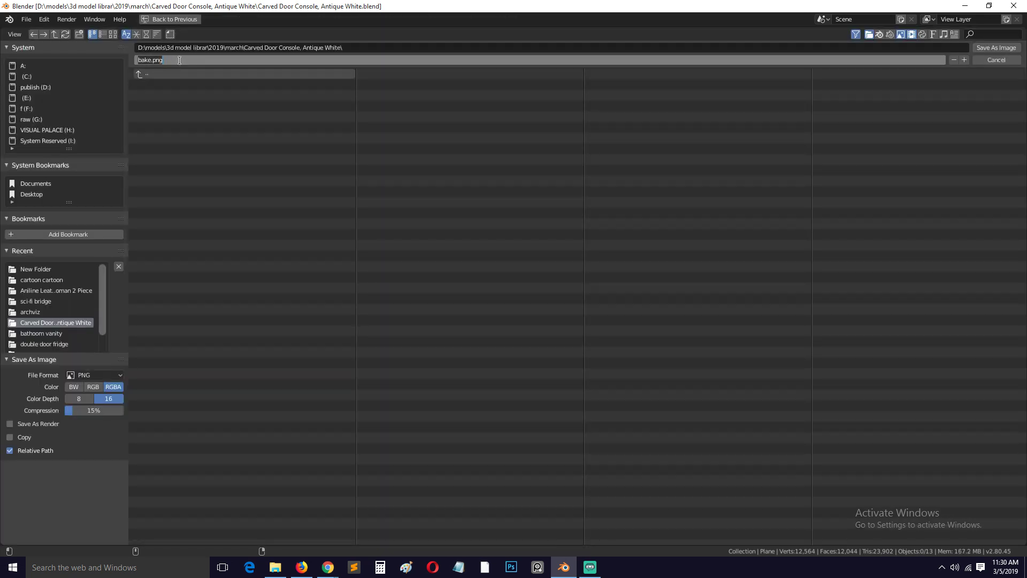
text(carvity map)
key(Return)
click(103, 374)
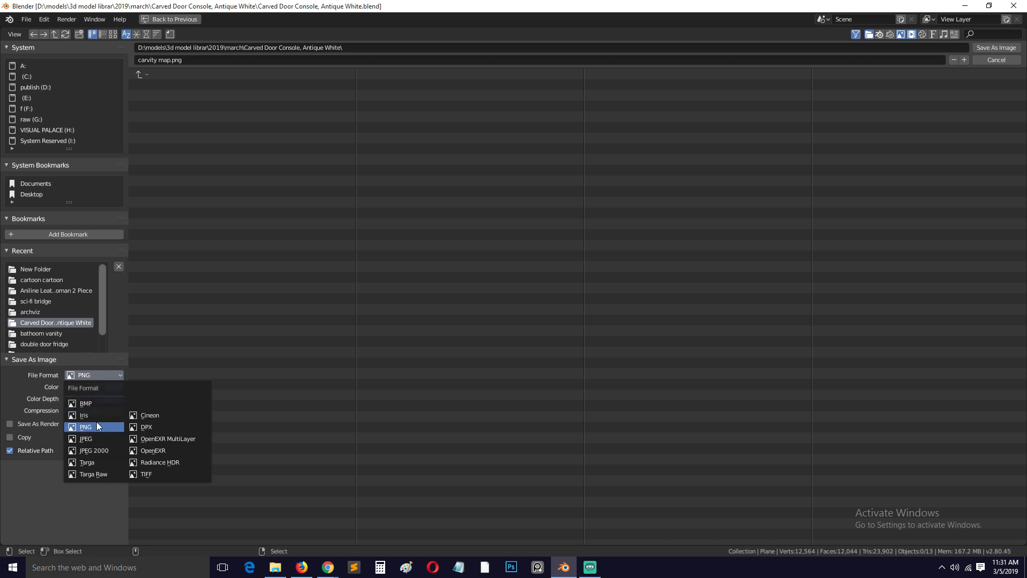
click(95, 437)
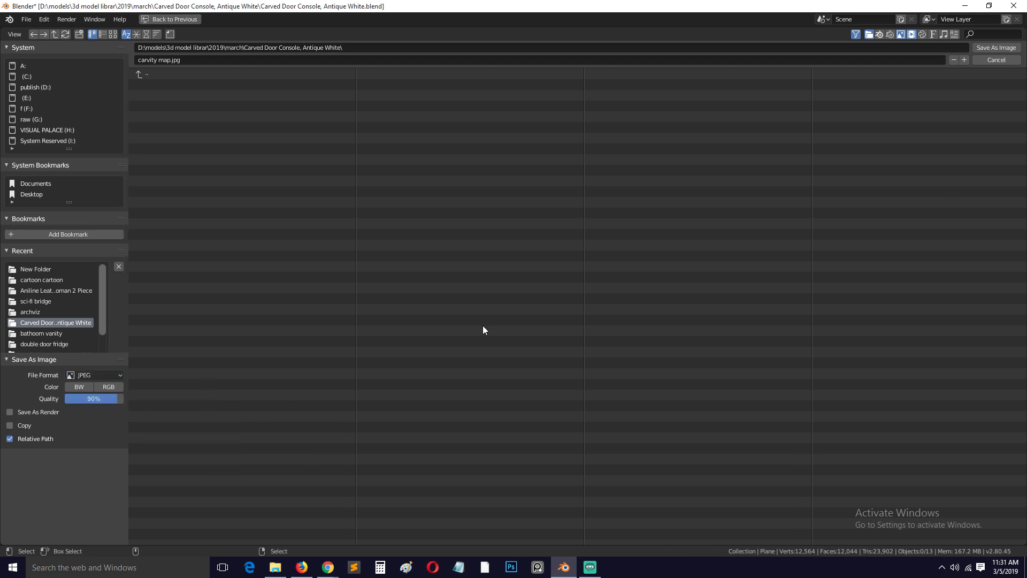
click(992, 47)
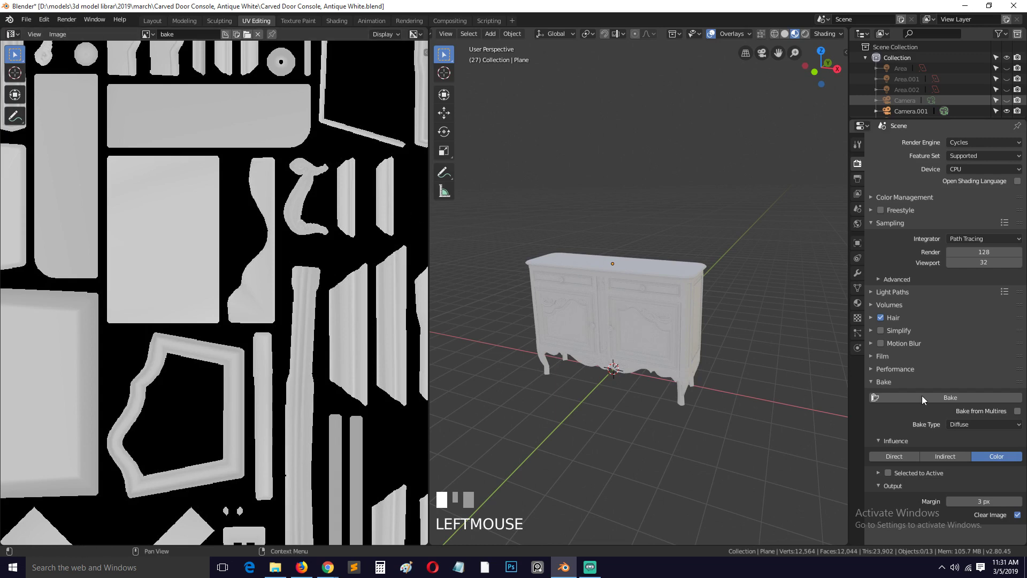
- Check the saved image's properties and examine the edges of its baked islands up close and across the whole map
key(n)
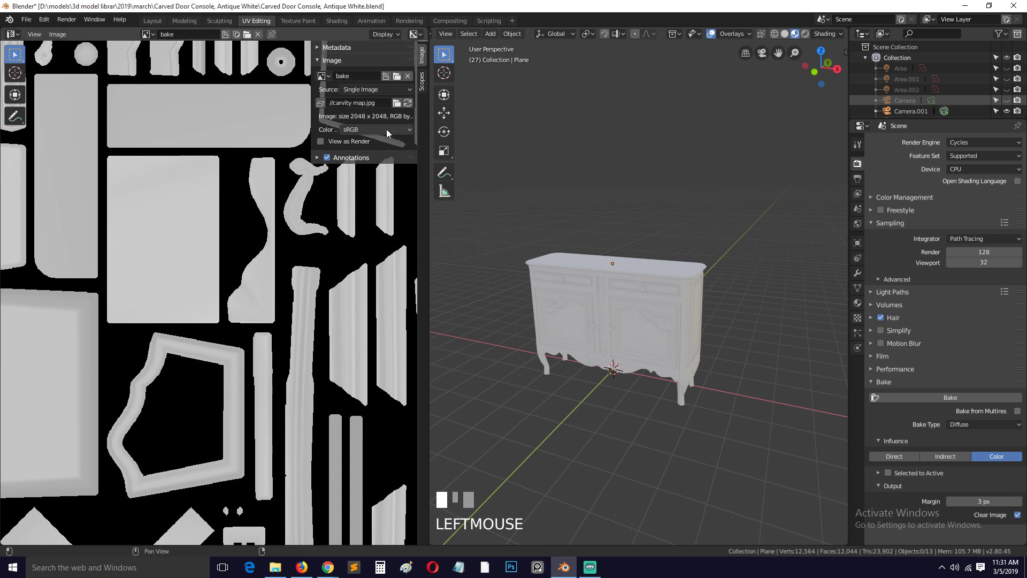
key(n)
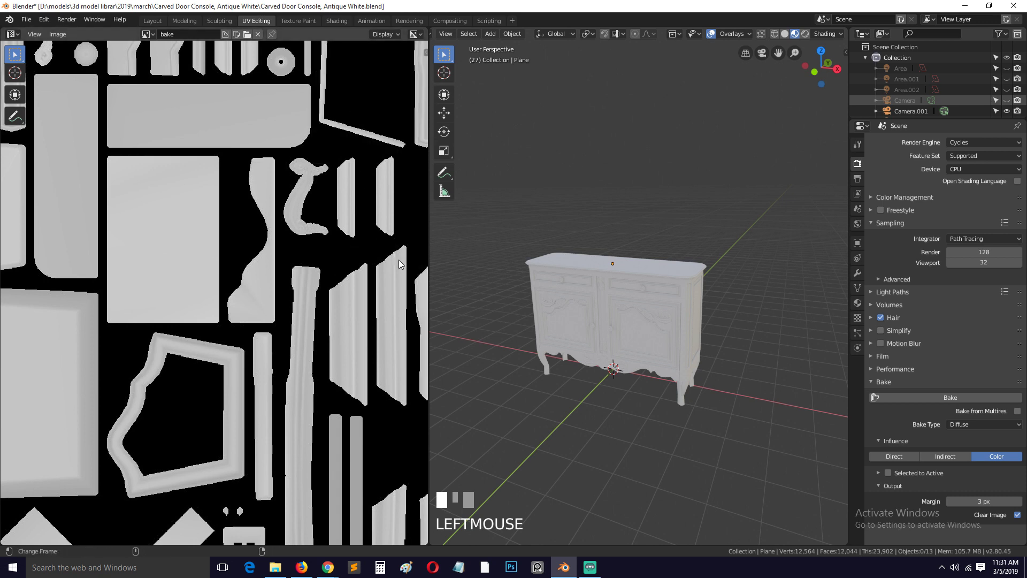
scroll(276, 297, up, 6)
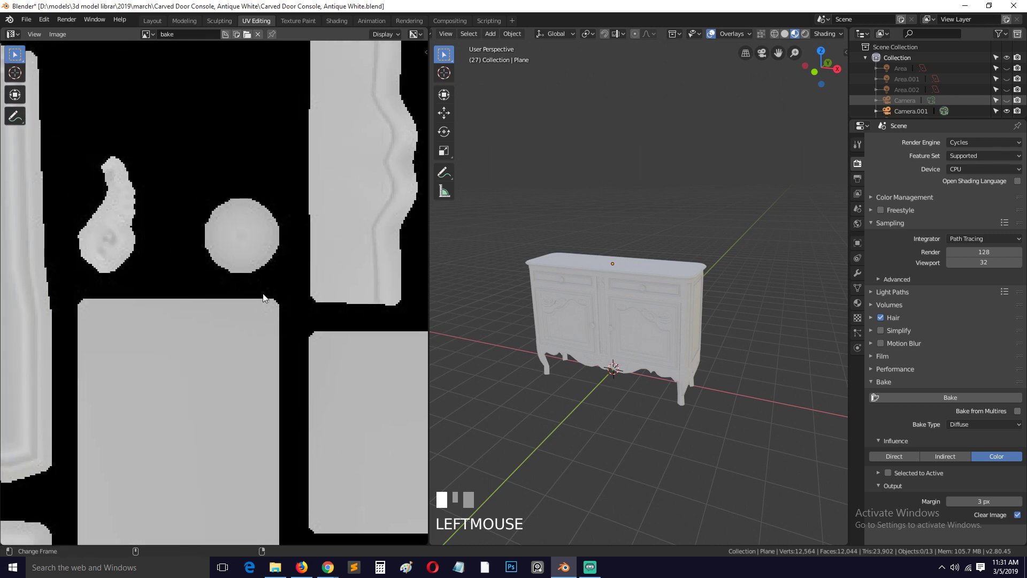
scroll(127, 231, down, 5)
scroll(225, 240, up, 3)
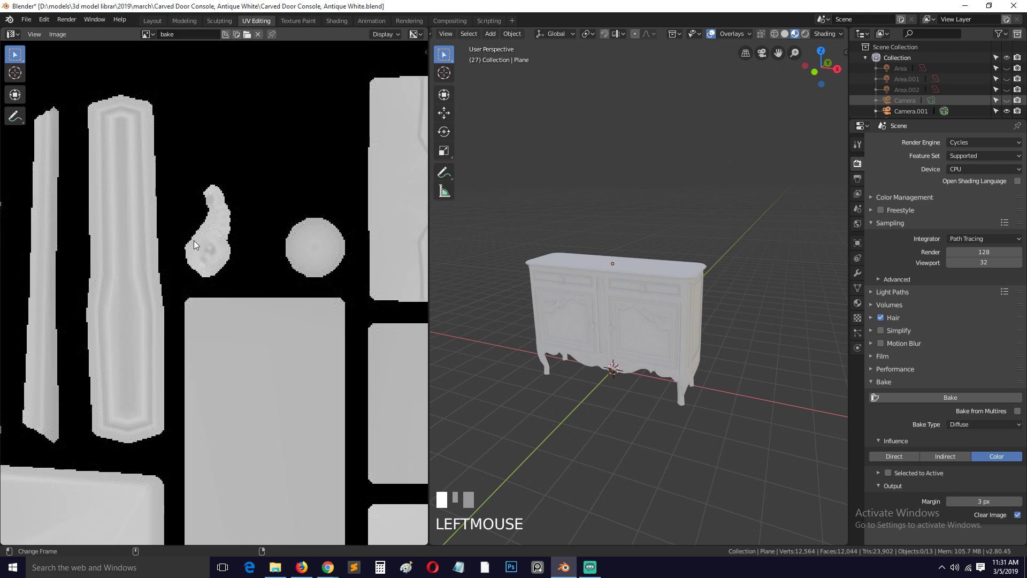
scroll(194, 239, up, 2)
scroll(223, 173, down, 3)
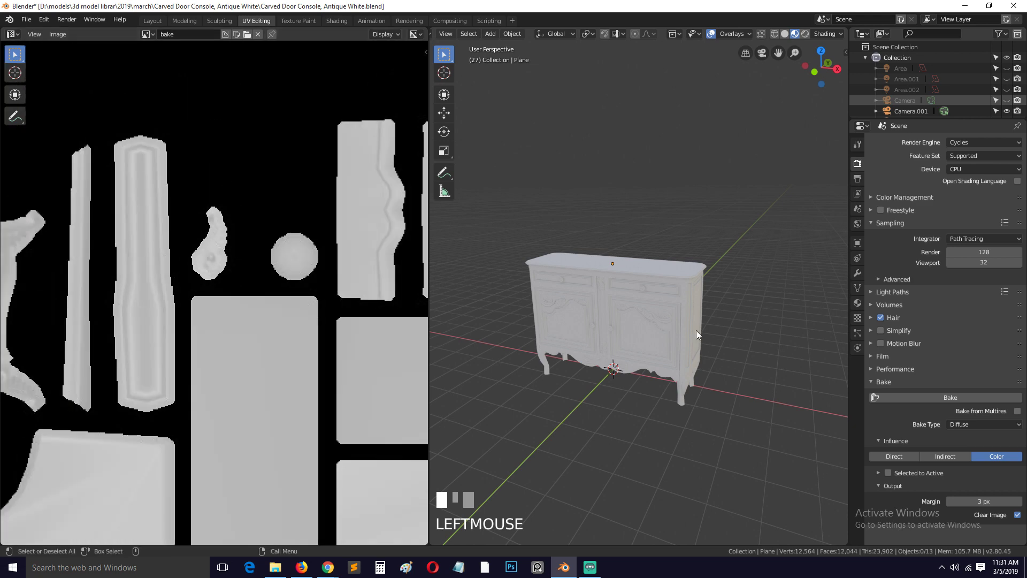
scroll(228, 278, down, 4)
scroll(228, 278, up, 3)
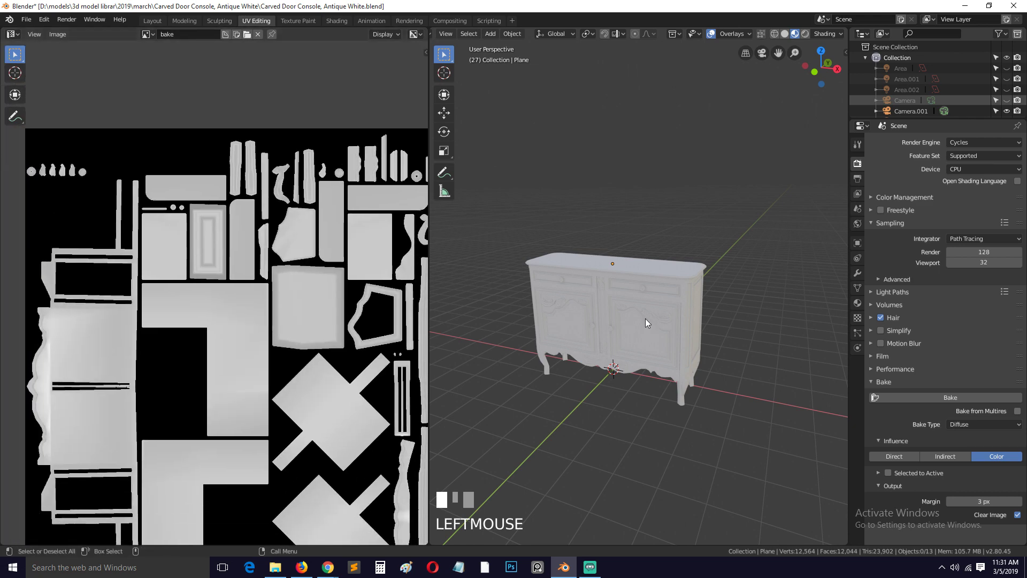
middle_drag(277, 188, 316, 119)
middle_drag(291, 302, 234, 273)
- Box-select all of the console's parts and enter Edit Mode with all their geometry selected to overlay every UV island
key(Tab)
key(a)
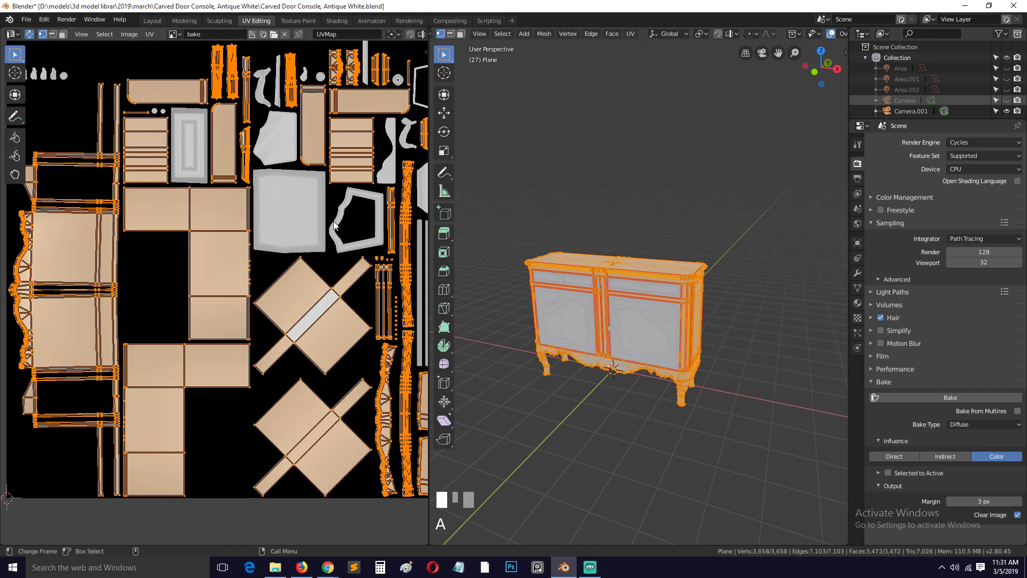
key(Tab)
click(656, 343)
key(b)
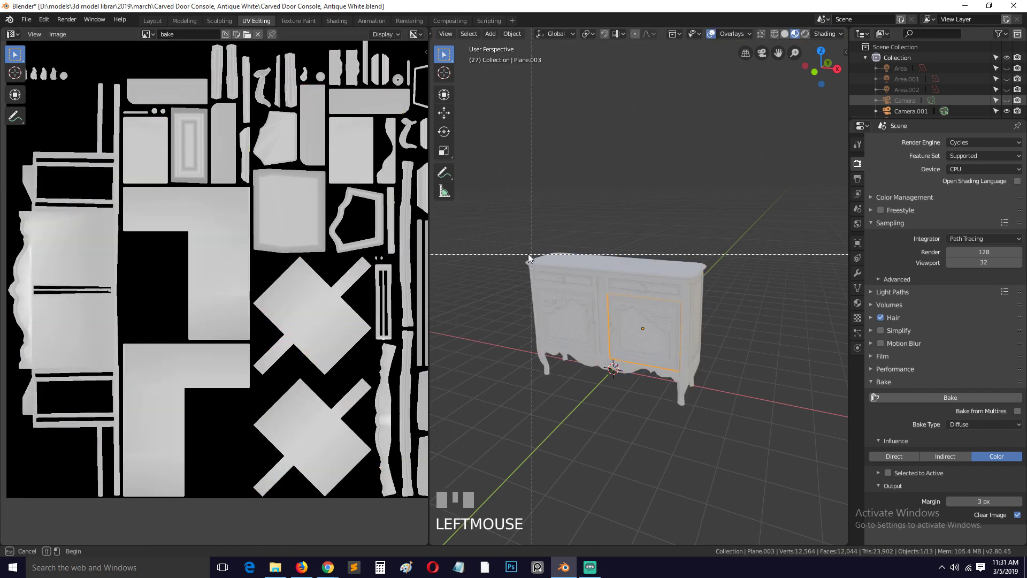
drag(497, 220, 775, 438)
key(Tab)
key(a)
scroll(325, 289, down, 2)
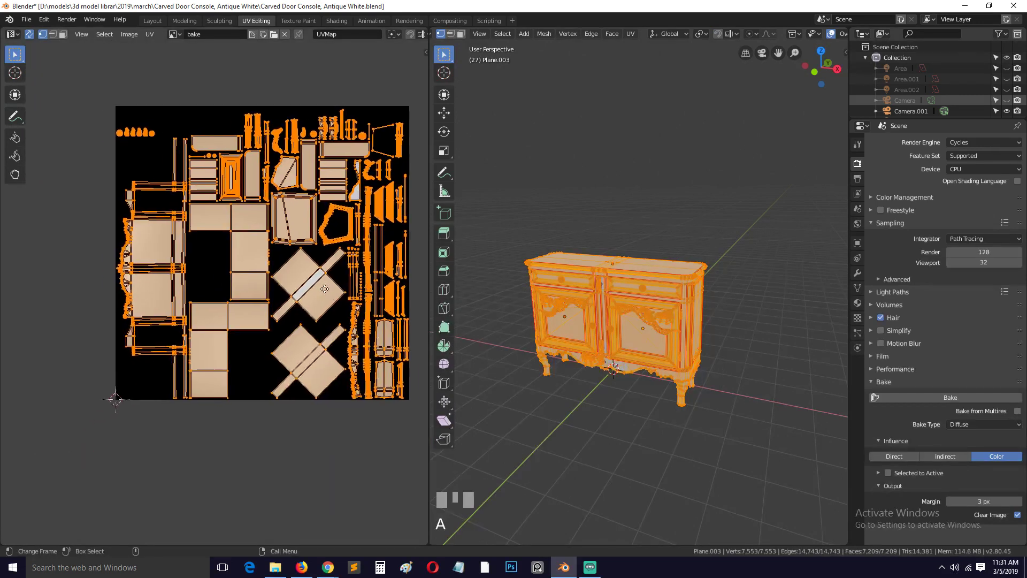
- Examine how the UV islands of all the console's parts fill the baked image
scroll(325, 288, up, 4)
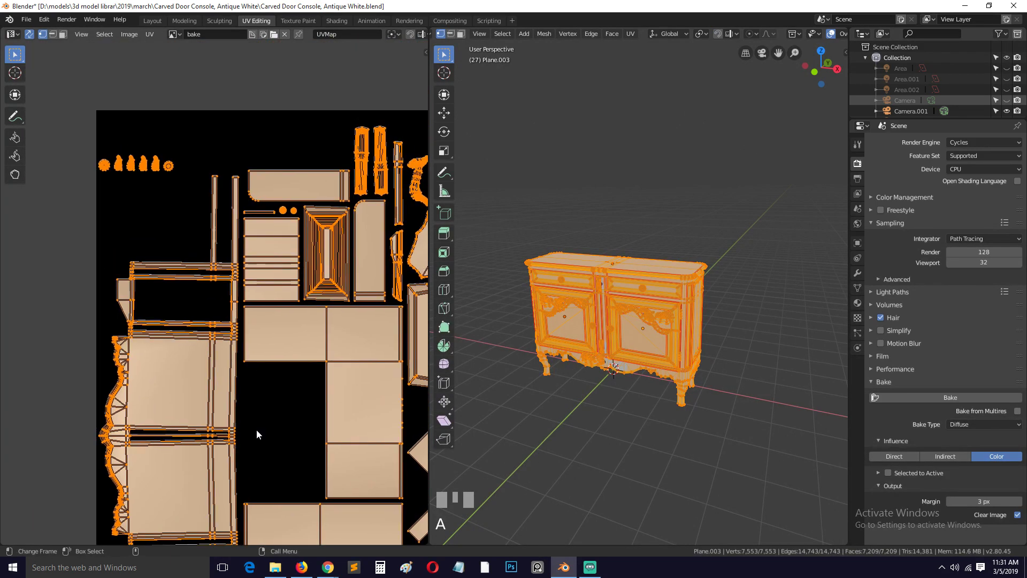
middle_drag(160, 181, 213, 197)
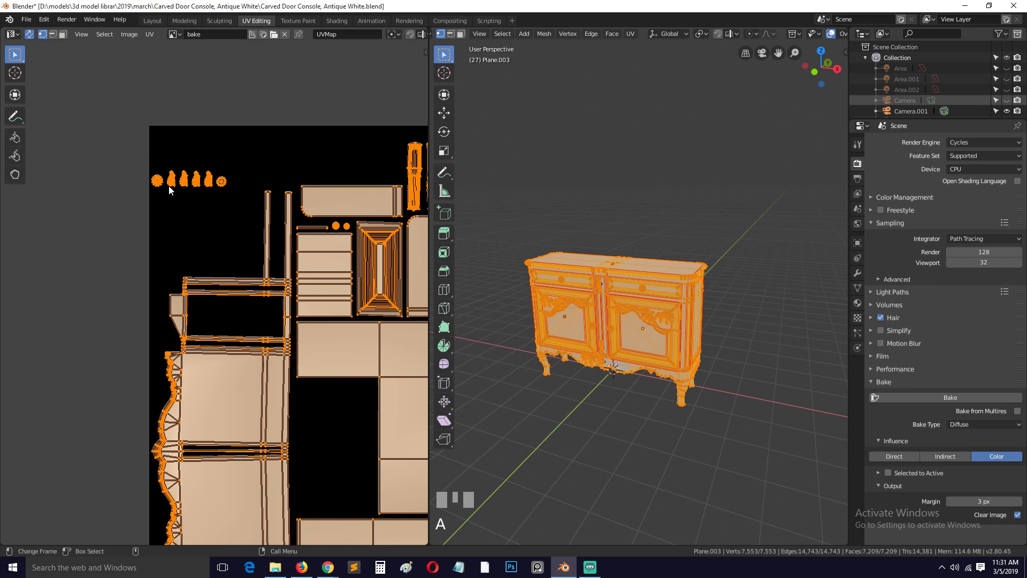
middle_drag(318, 238, 216, 197)
middle_drag(292, 391, 204, 258)
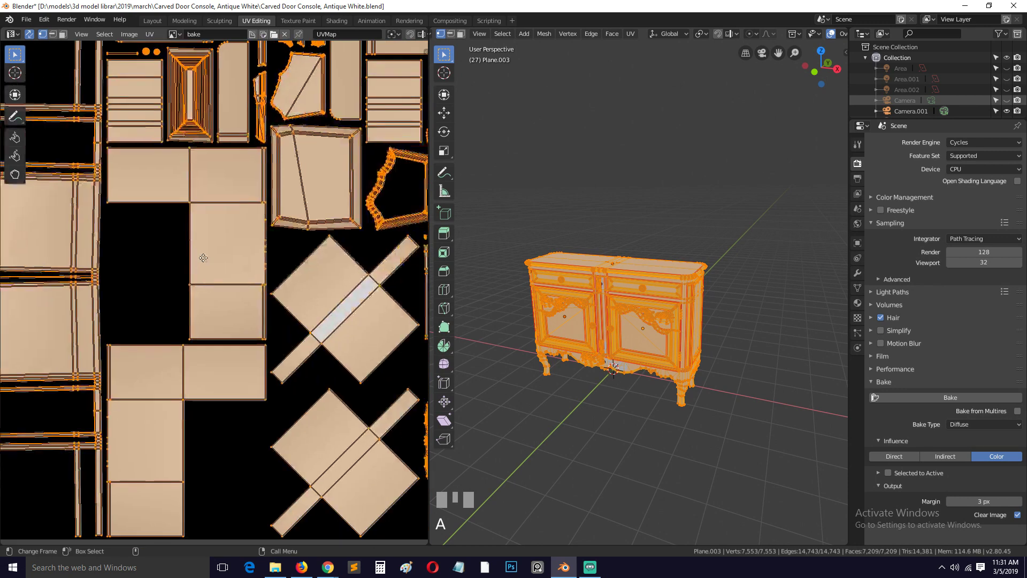
scroll(275, 288, down, 5)
scroll(275, 287, up, 4)
scroll(680, 320, up, 2)
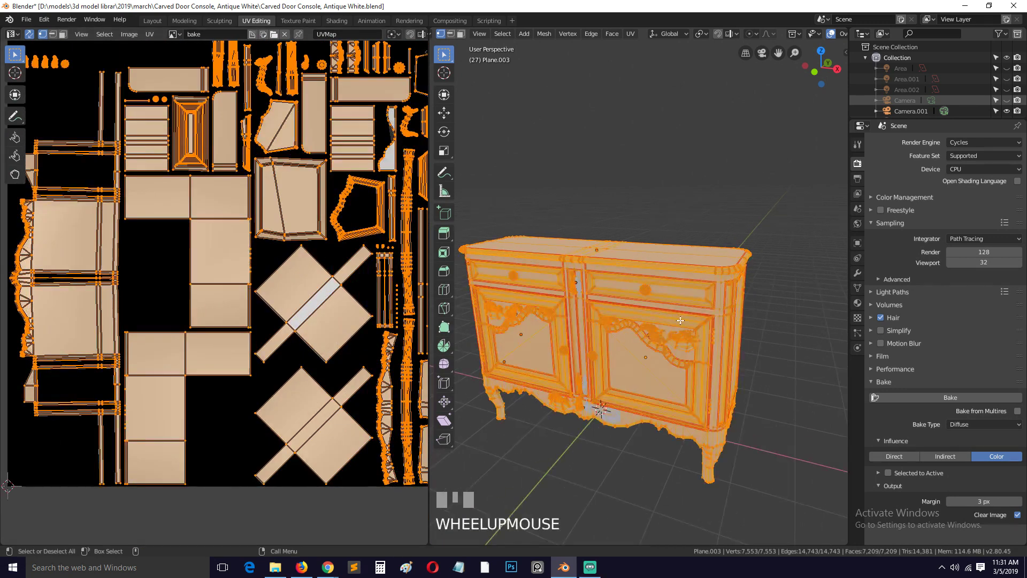
- Return to Object Mode, select the carved door ornament, and toggle Edit Mode to compare its UV island with the baked detail
key(grave)
middle_drag(693, 316, 576, 301)
scroll(587, 203, up, 4)
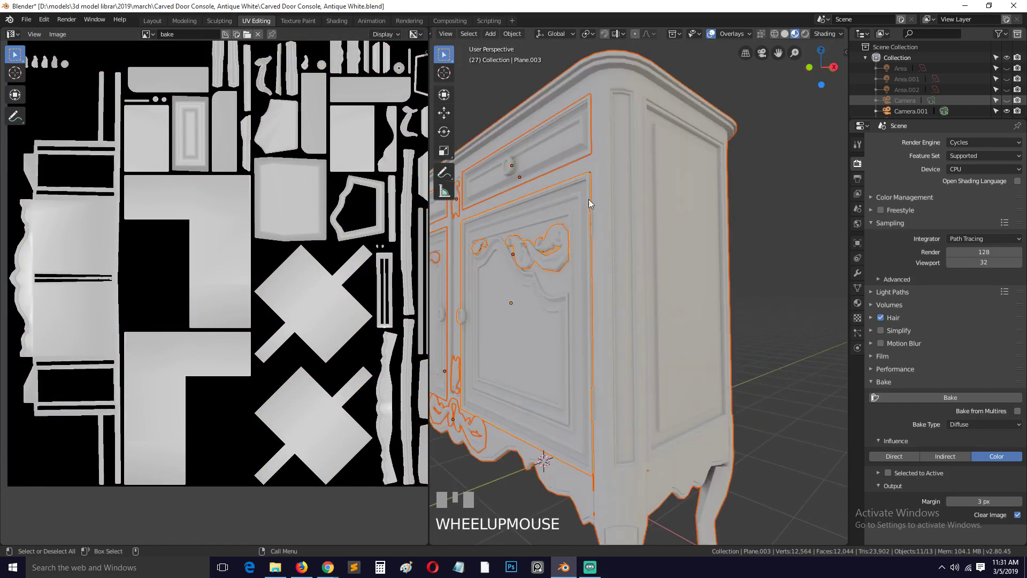
key(grave)
click(648, 301)
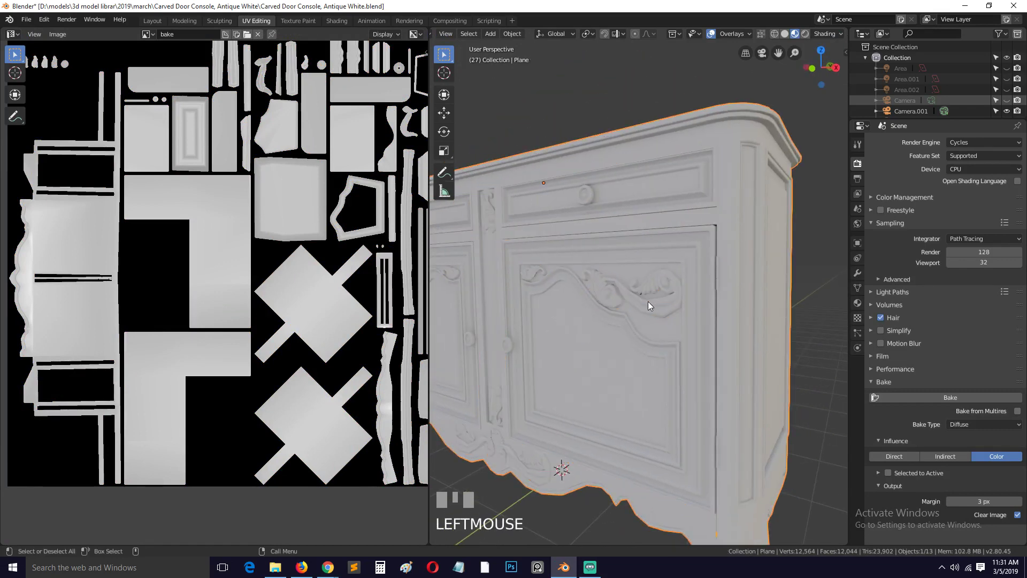
key(Tab)
scroll(296, 348, up, 5)
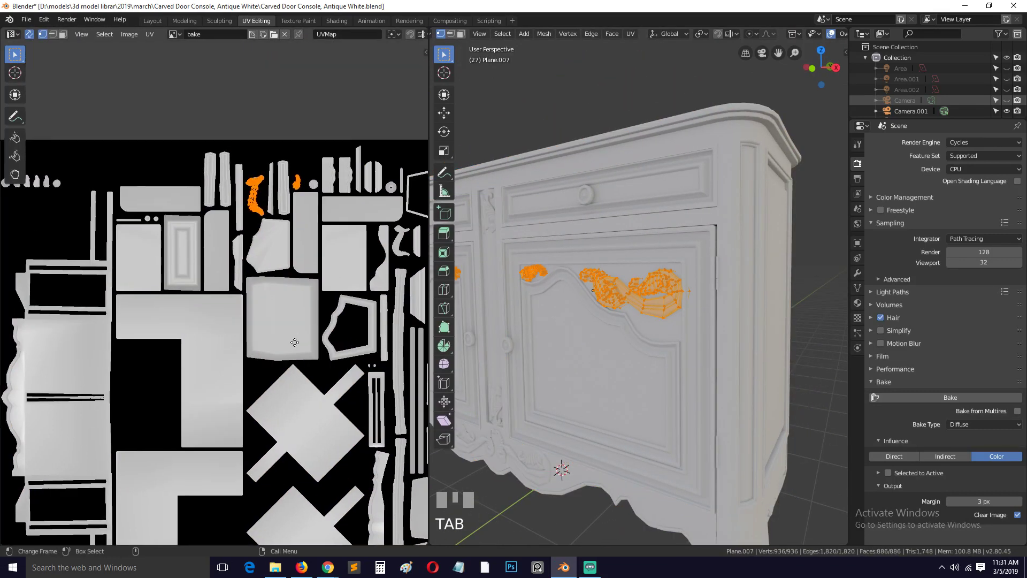
middle_drag(332, 233, 265, 332)
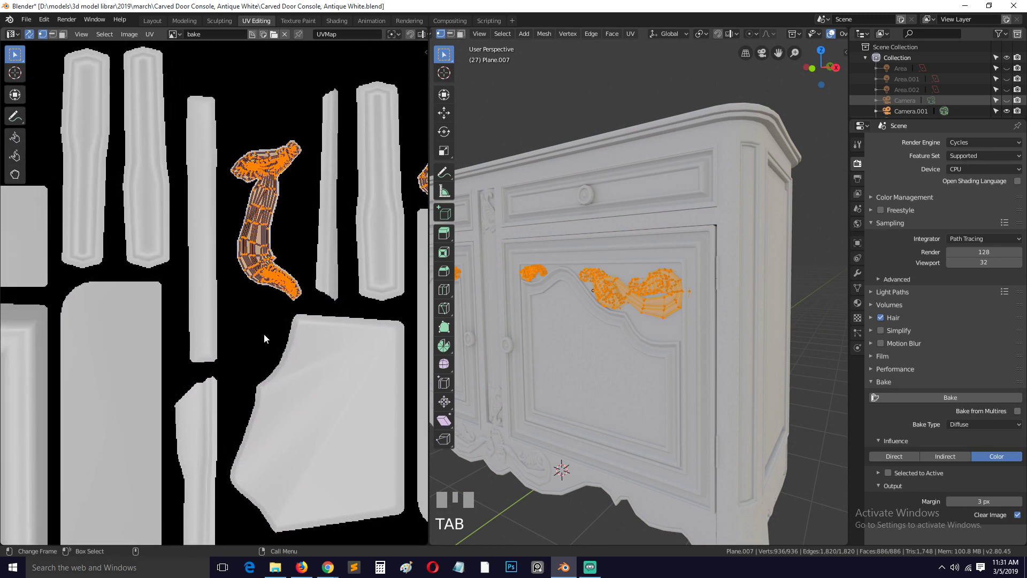
key(Tab)
scroll(279, 219, up, 1)
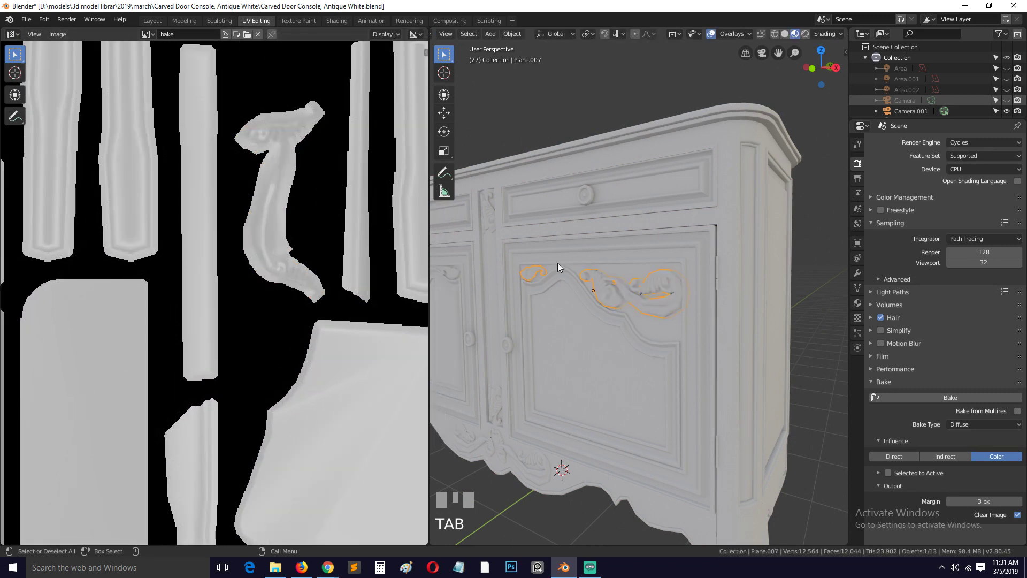
- Save the Blender file and deselect all of the console's objects
key(grave)
scroll(657, 302, up, 6)
middle_drag(587, 287, 659, 216)
key(ctrl+s)
key(alt+a)
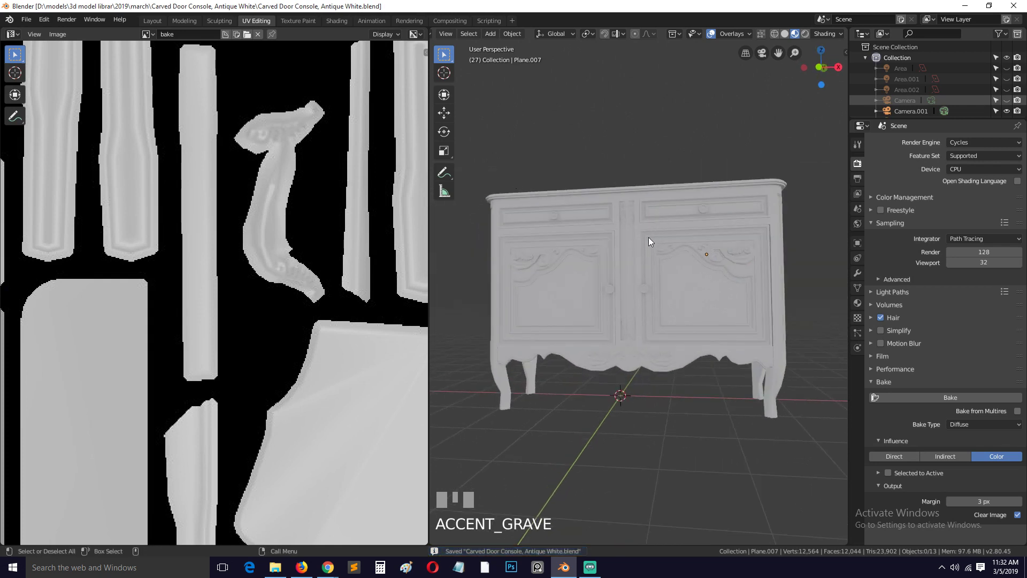
scroll(585, 218, down, 3)
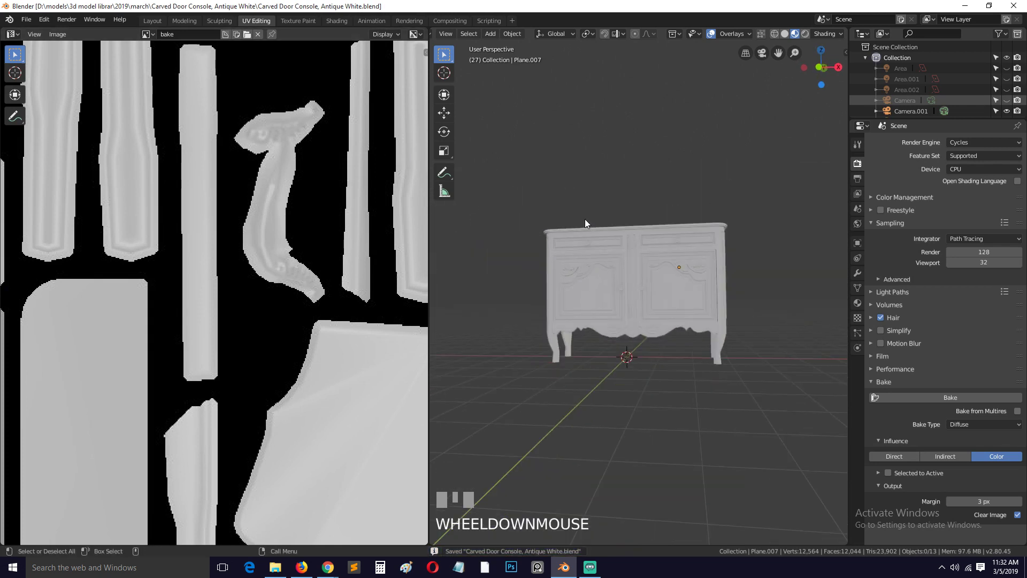
- In the Shading workspace, delete the Geometry, ColorRamp, Power and bake image nodes from the curvity material, and save the file
click(336, 20)
scroll(535, 267, down, 2)
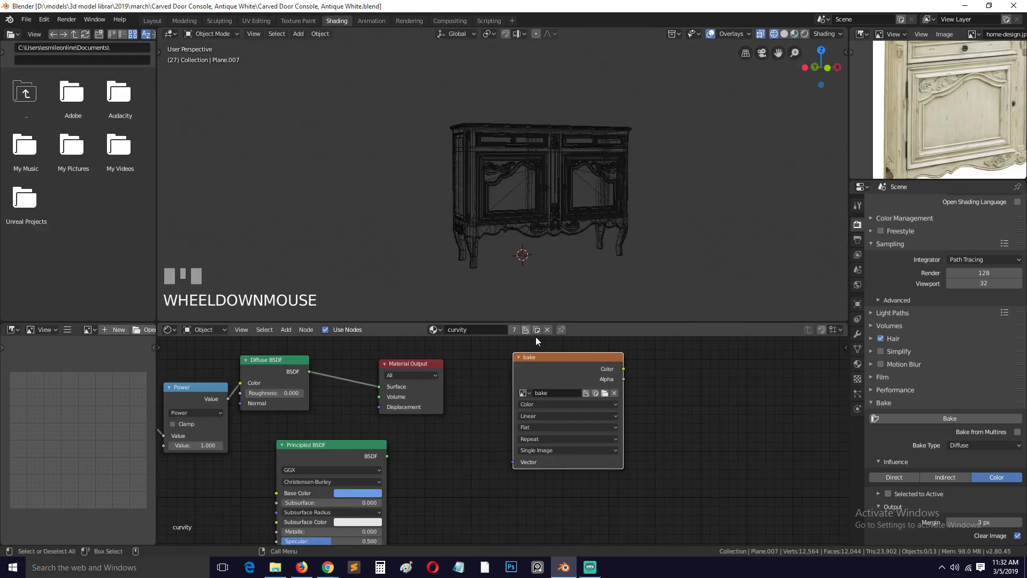
scroll(463, 394, down, 3)
scroll(537, 455, down, 4)
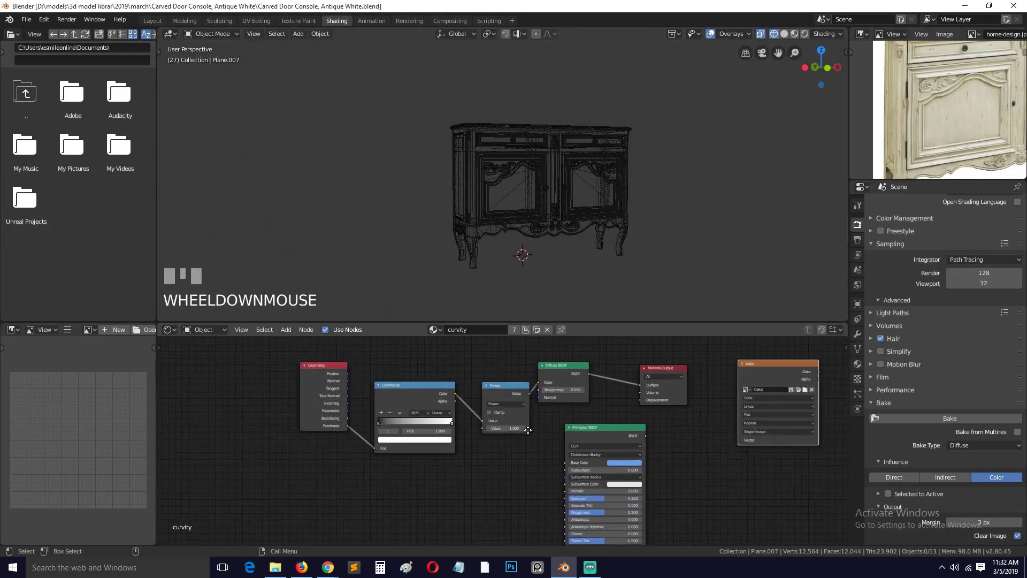
drag(275, 364, 491, 456)
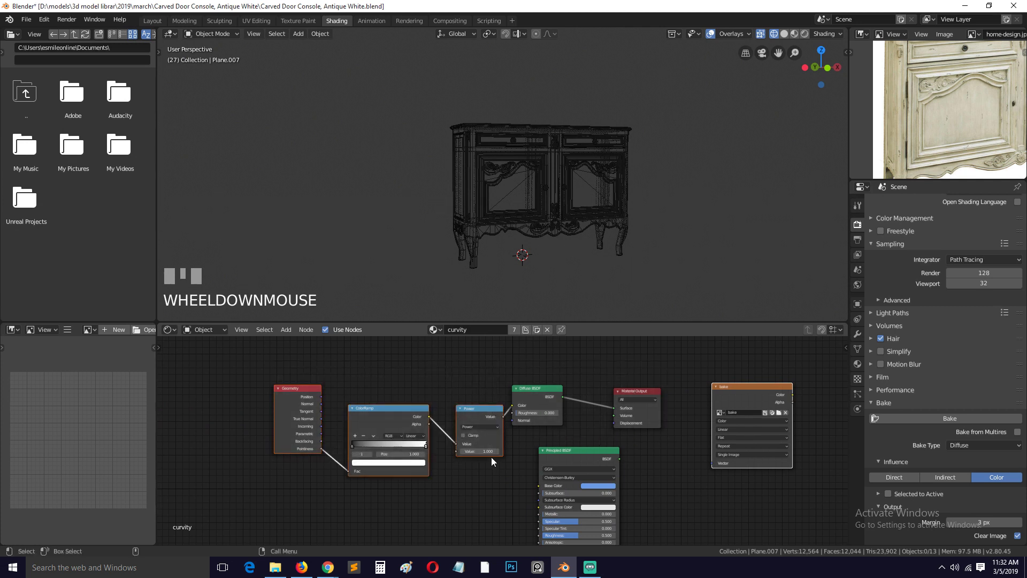
key(Delete)
key(ctrl+s)
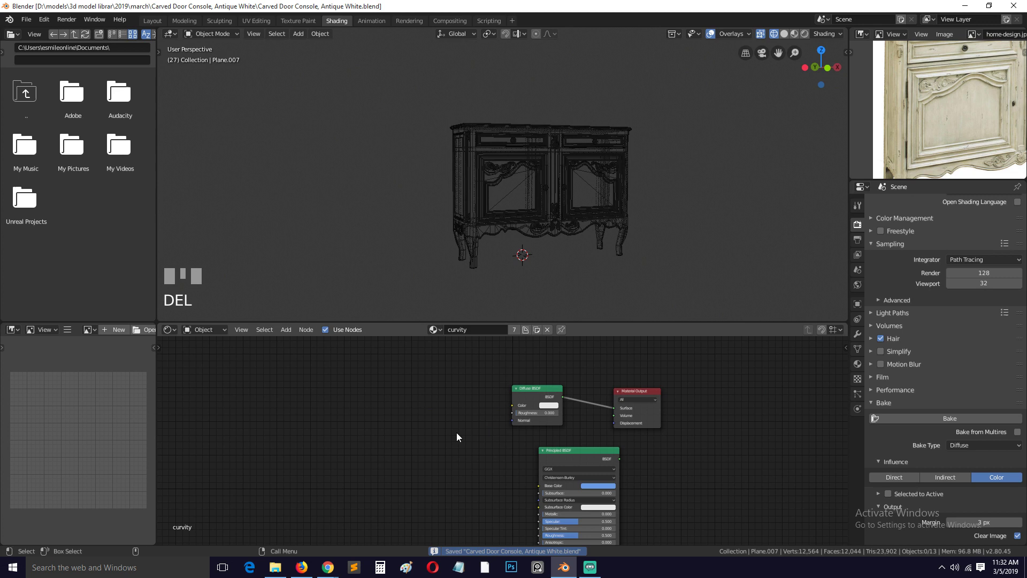
- Add an Ambient Occlusion node to the curvity material, to the left of the Diffuse BSDF node
middle_drag(457, 432, 543, 422)
key(shift+a)
mouse_move(376, 401)
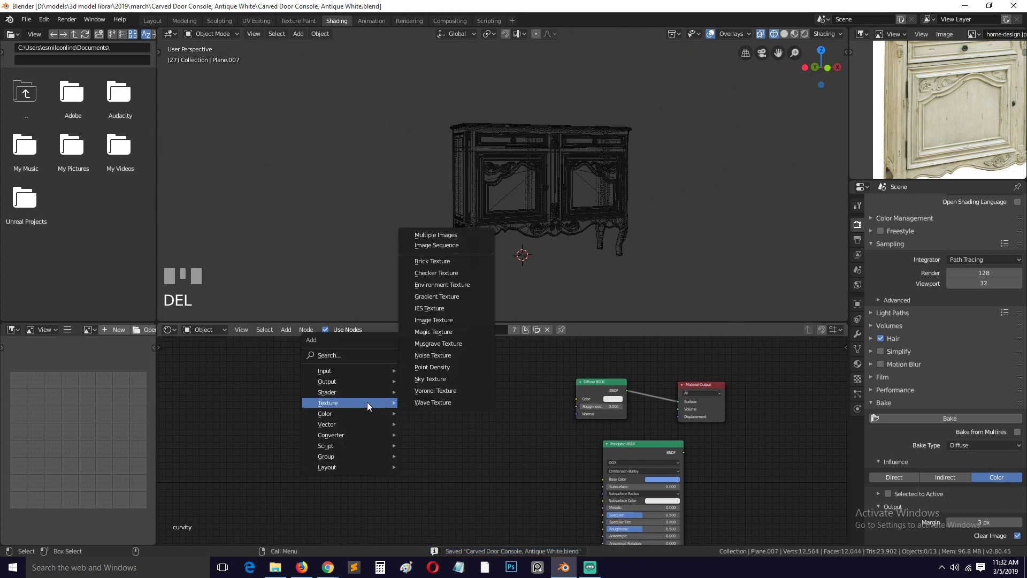
mouse_move(341, 371)
click(443, 183)
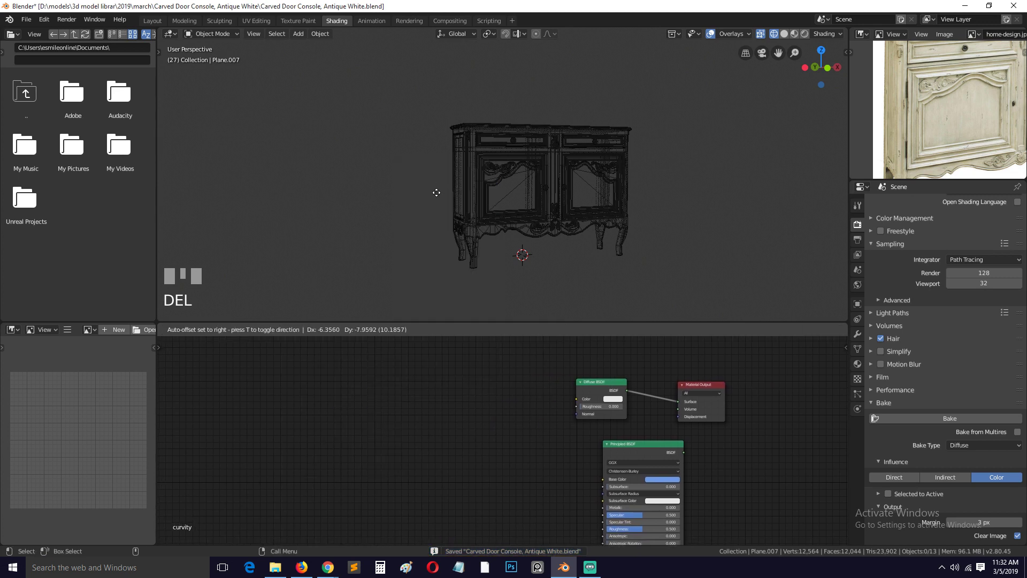
click(347, 417)
- Set the viewport to LookDev shading and preview the Ambient Occlusion node's AO output on the console through a viewer node
scroll(524, 122, up, 2)
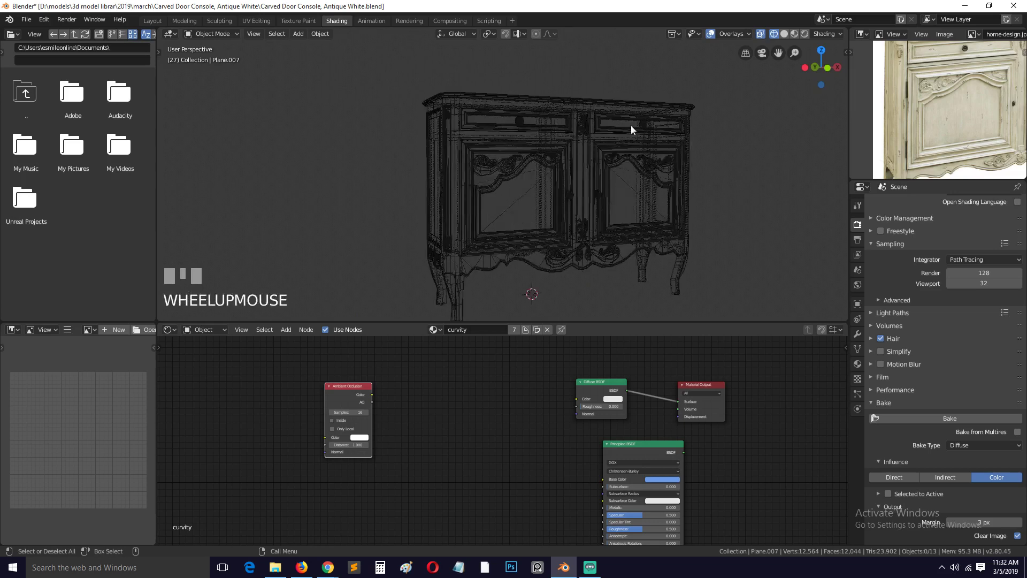
click(794, 34)
key(grave)
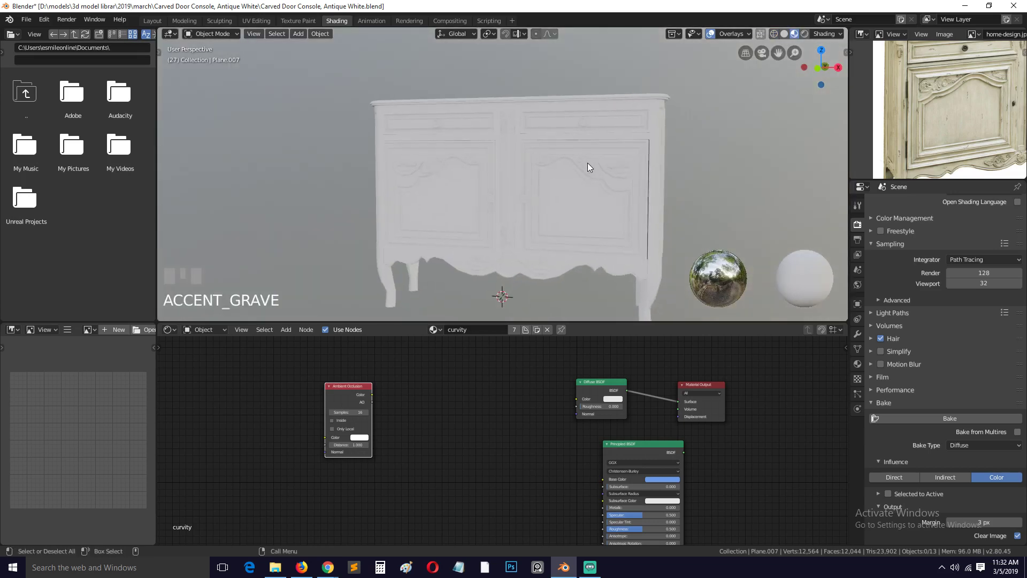
ctrl+shift+click(345, 401)
ctrl+shift+click(350, 396)
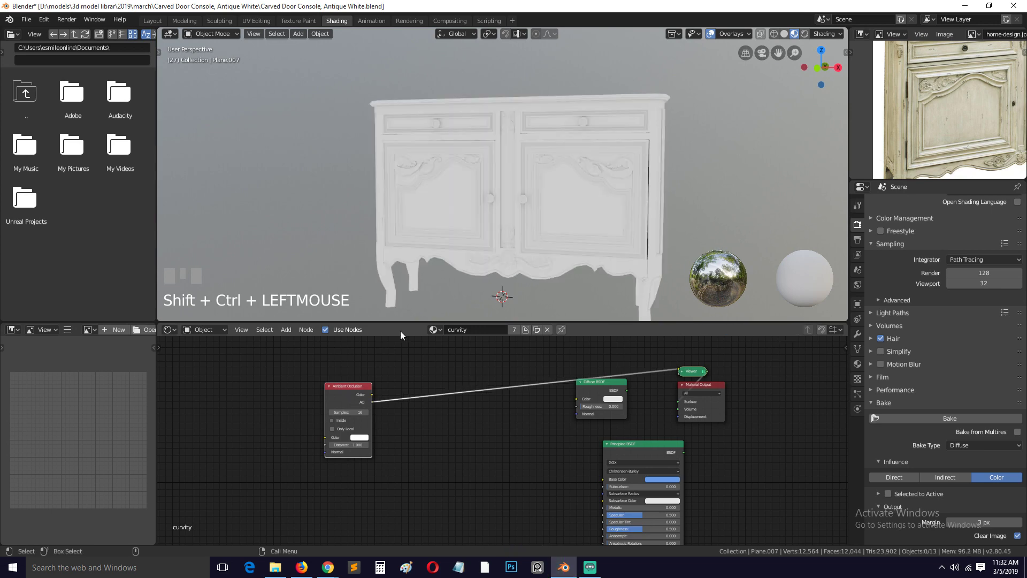
key(grave)
scroll(435, 172, up, 2)
key(grave)
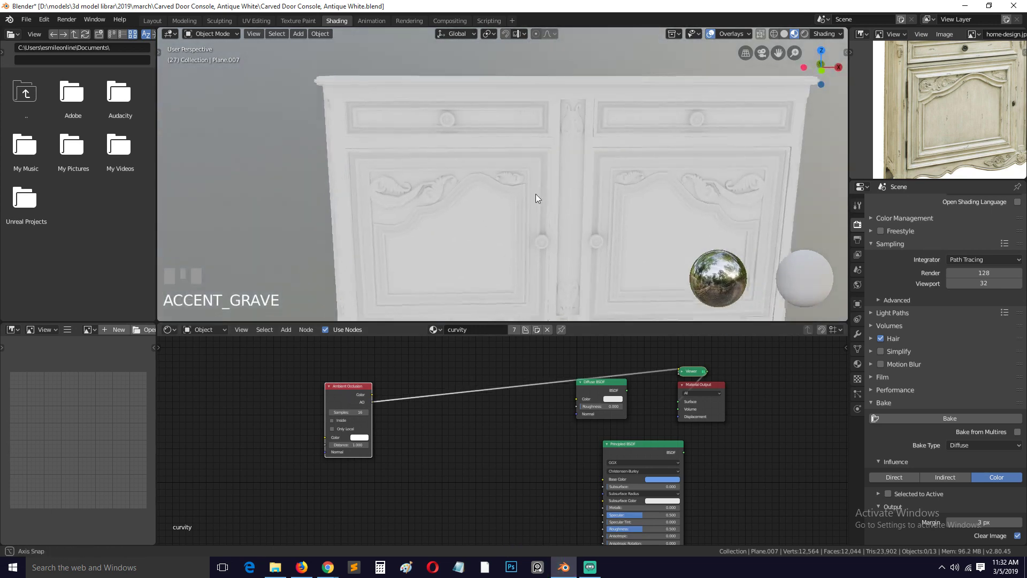
- Add a Math node to the curvity material on the link between the Ambient Occlusion and Viewer nodes
middle_drag(535, 194, 516, 235)
scroll(560, 176, up, 3)
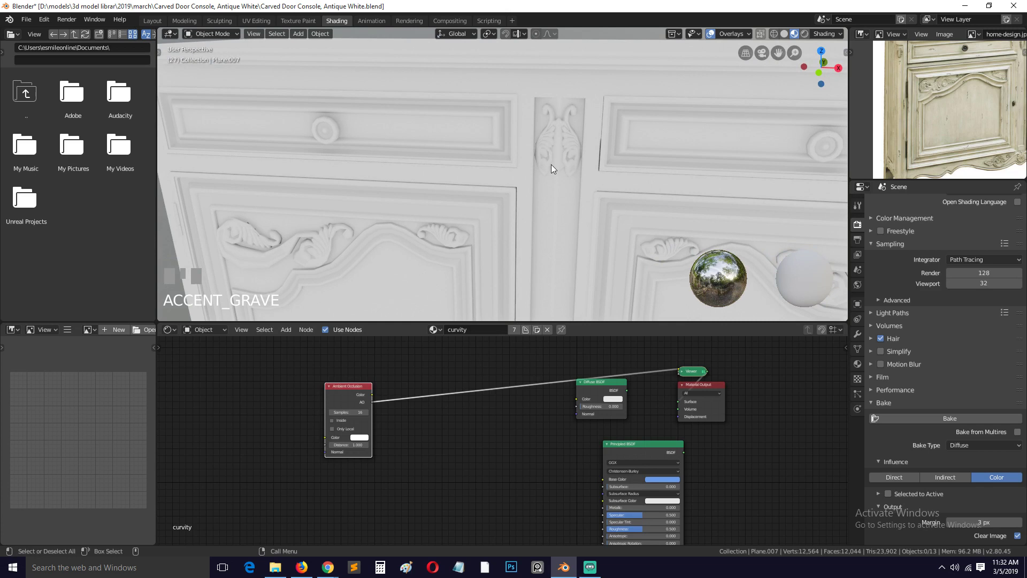
key(shift+a)
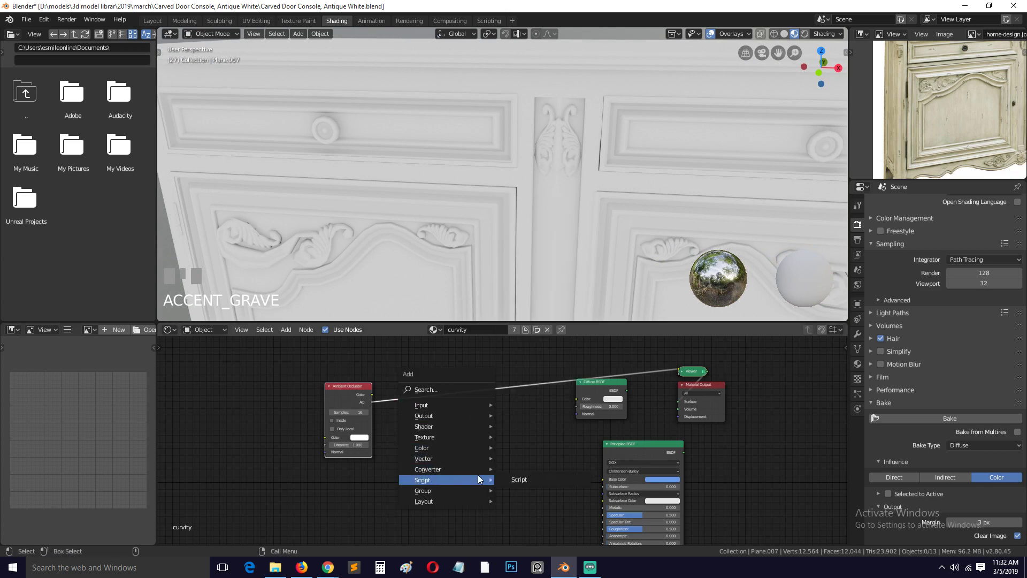
mouse_move(474, 468)
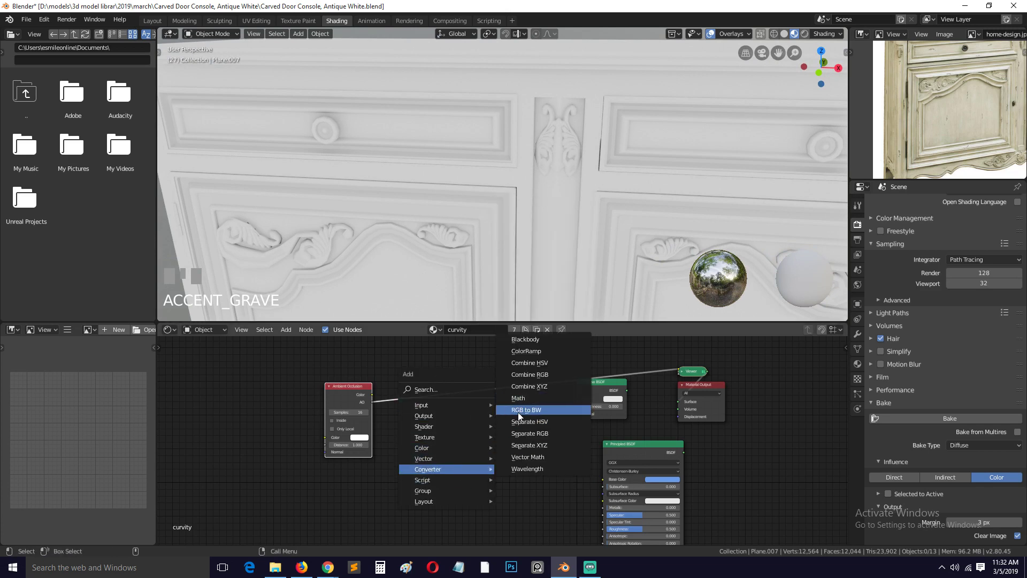
click(518, 398)
drag(447, 396, 451, 378)
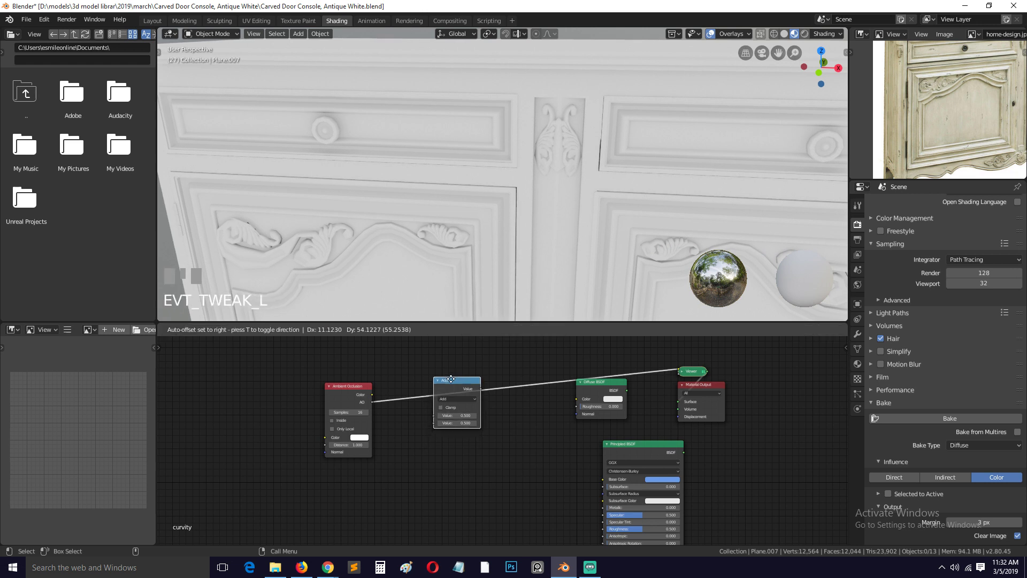
- Set the Math node's operation to Power with an exponent of 2.300, checking the darkened crevices on the console
click(464, 398)
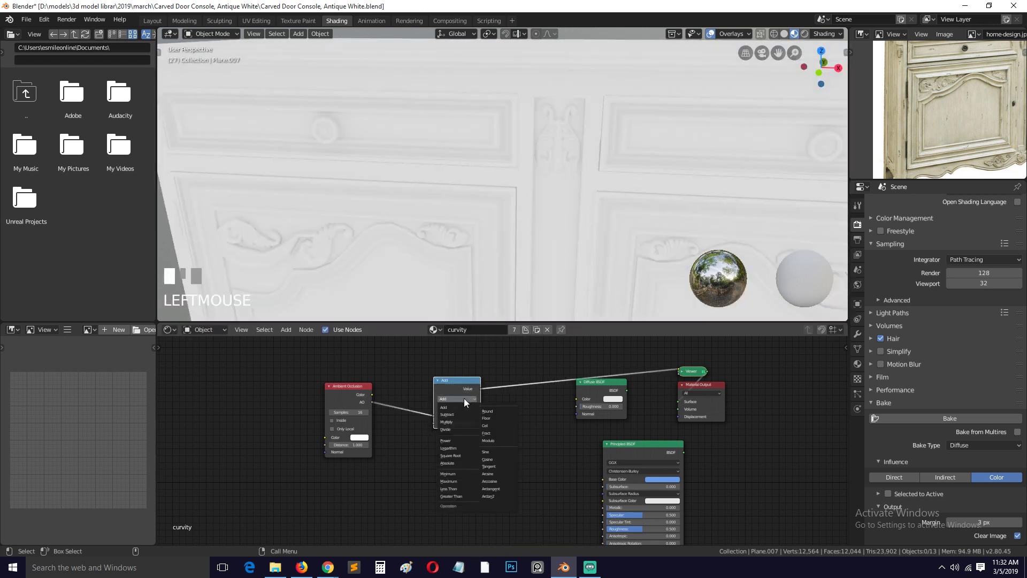
click(454, 440)
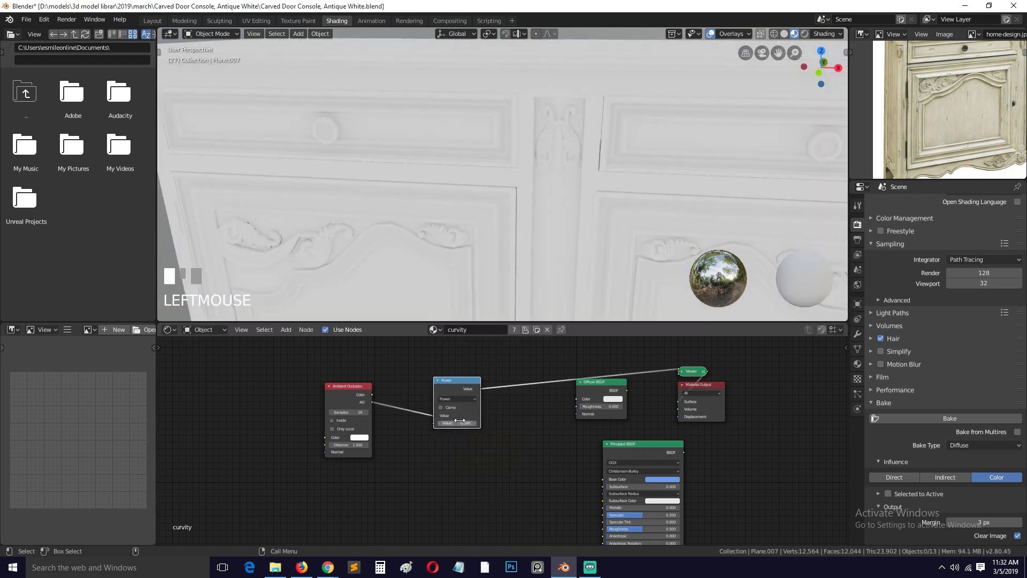
drag(455, 419, 495, 420)
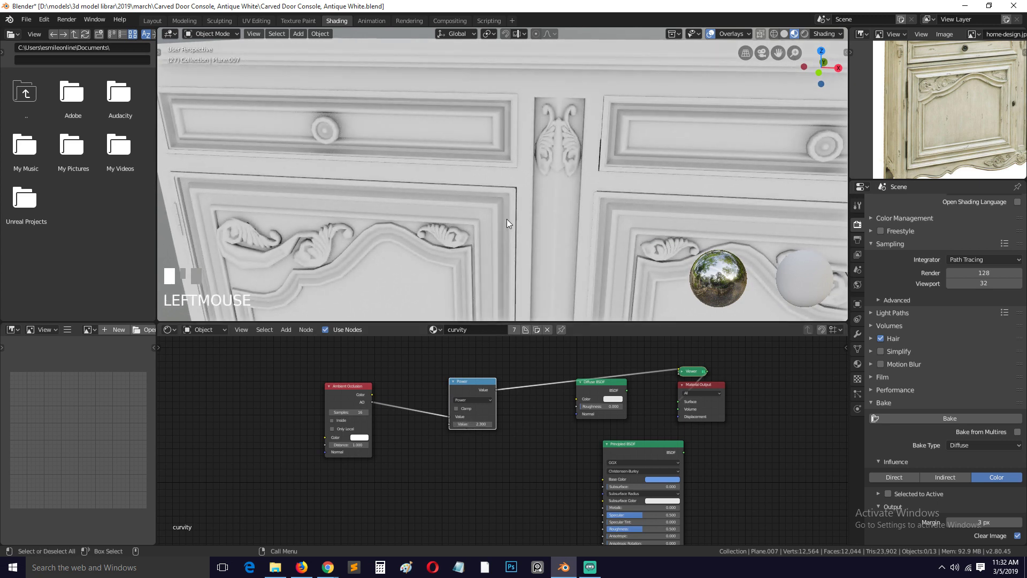
key(grave)
middle_drag(506, 219, 471, 251)
scroll(493, 378, up, 2)
- Connect the Power node's value to the Diffuse BSDF colour, route the Diffuse BSDF to the Material Output surface, and save the file
drag(495, 376, 597, 388)
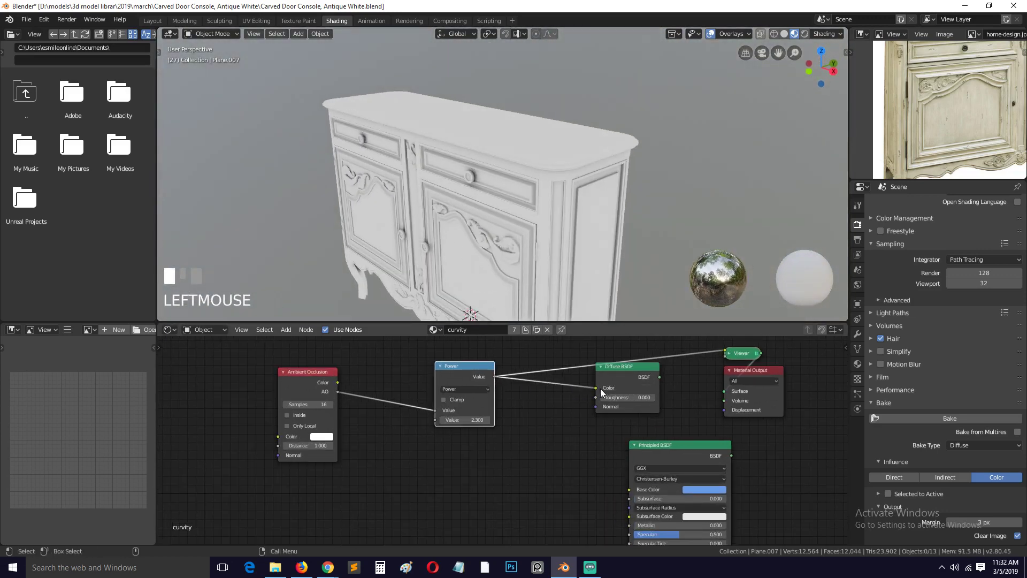
ctrl+shift+click(640, 377)
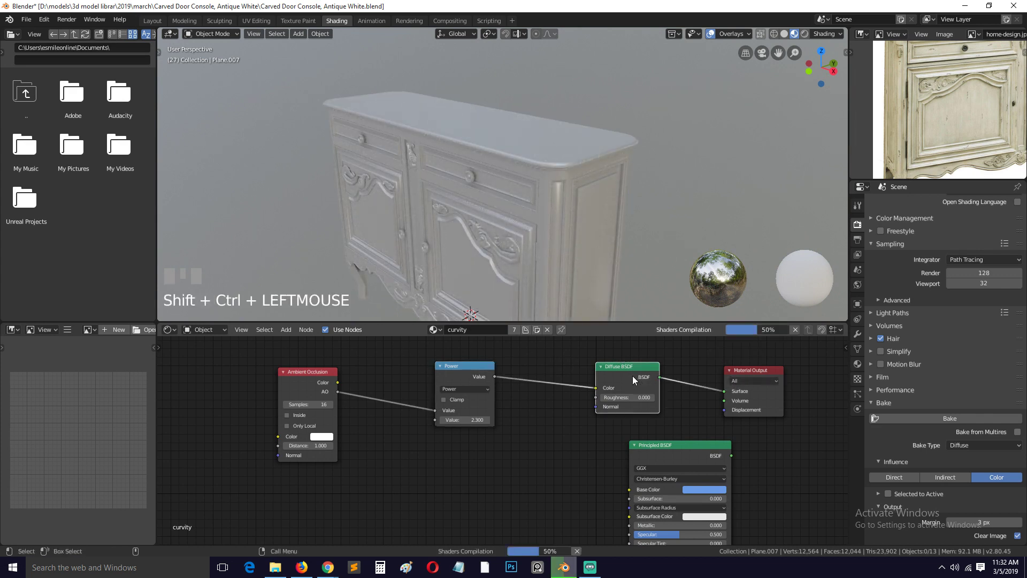
key(ctrl+s)
key(grave)
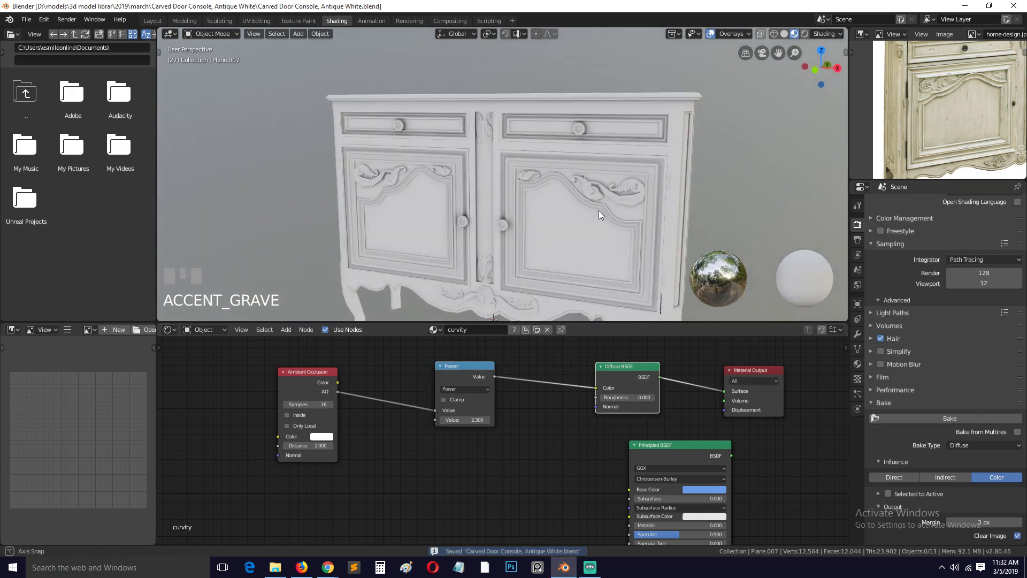
middle_drag(241, 300, 380, 212)
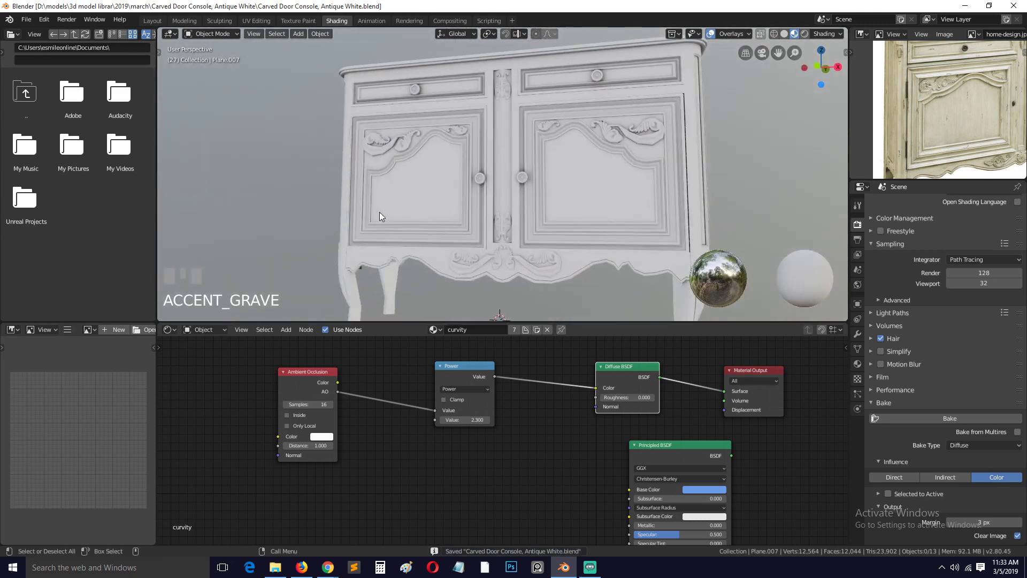
middle_drag(546, 449, 577, 470)
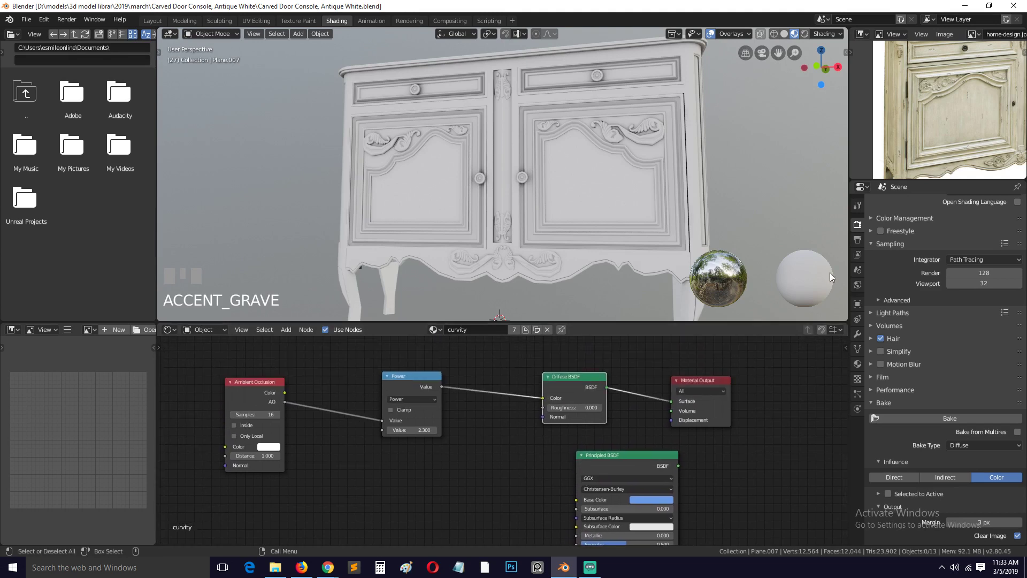
- Set the Cycles bake type to Ambient Occlusion in the render settings
click(889, 401)
click(889, 401)
click(891, 405)
click(890, 417)
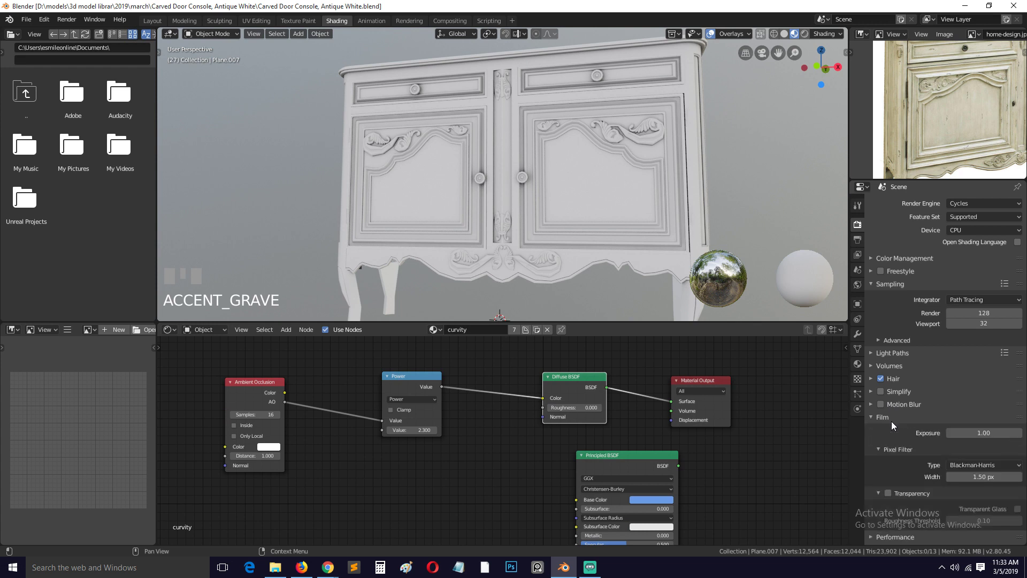
click(891, 422)
click(901, 442)
scroll(958, 473, down, 2)
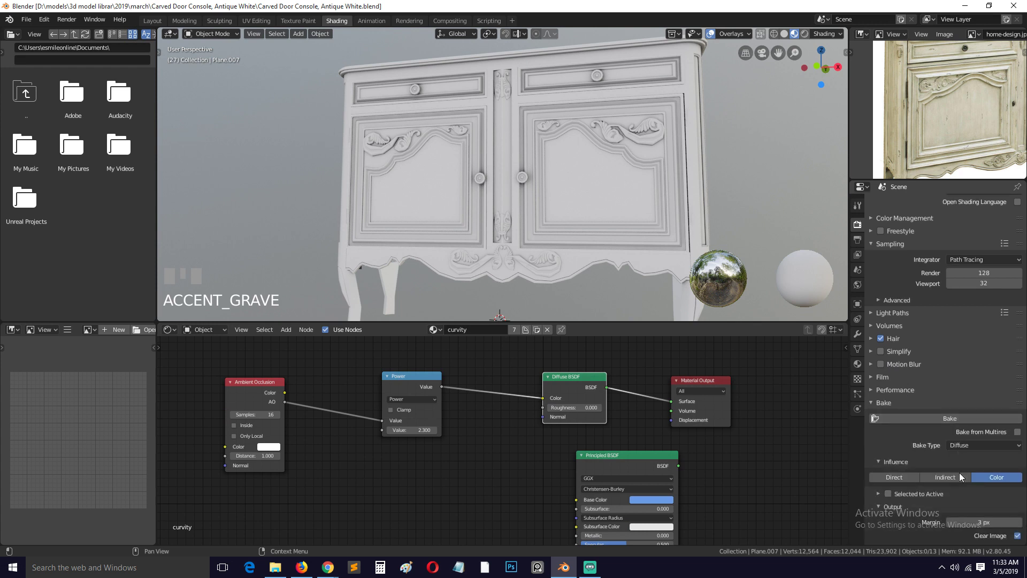
click(968, 448)
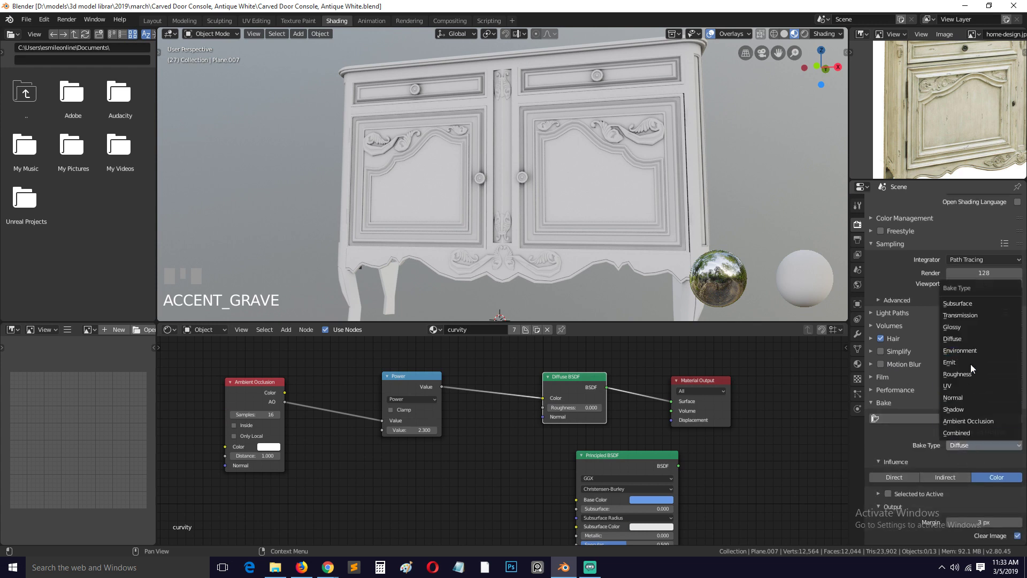
click(970, 421)
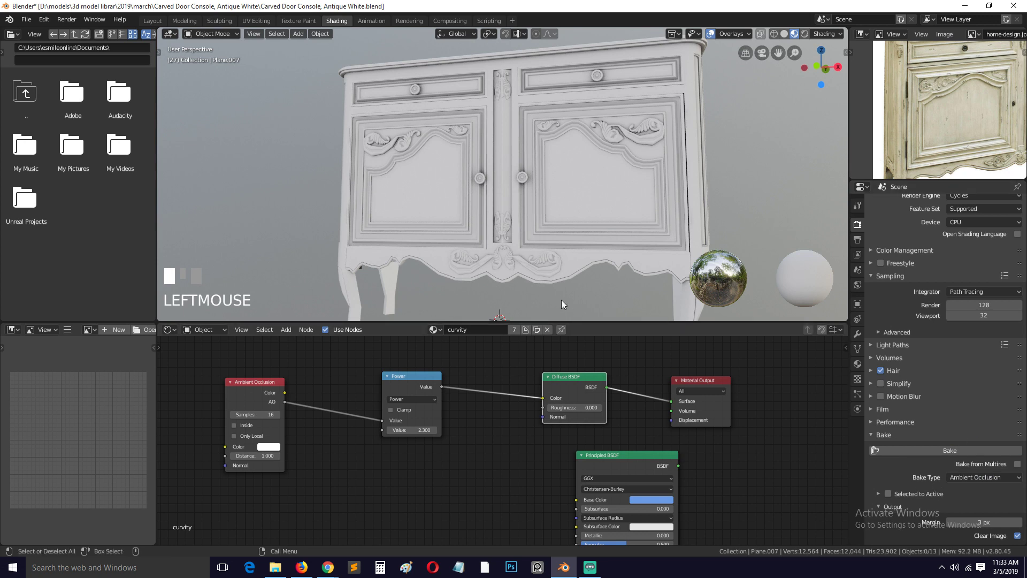
- Enable Ambient Occlusion in the scene's World settings
key(grave)
middle_drag(576, 265, 535, 271)
scroll(427, 400, up, 2)
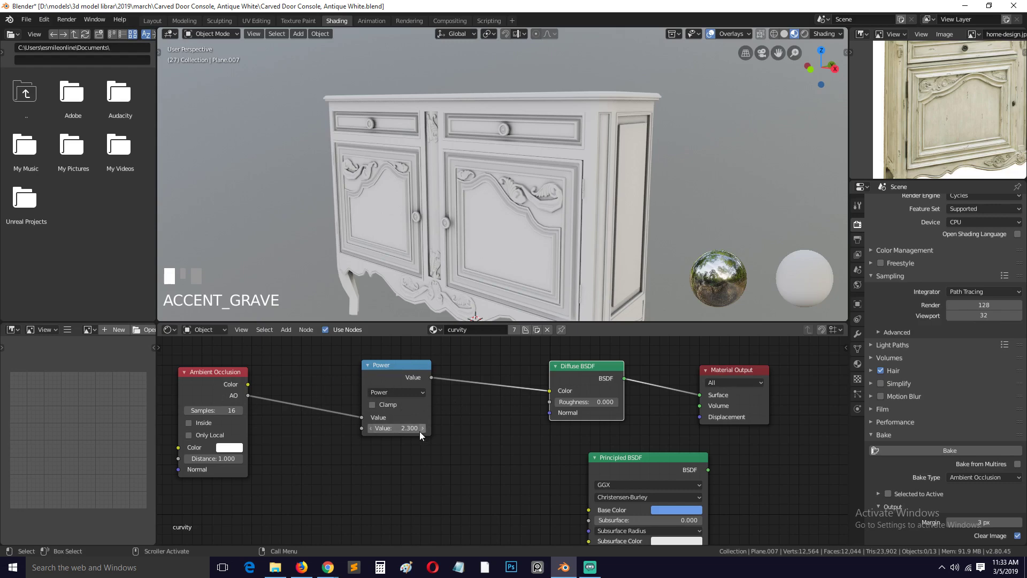
scroll(525, 238, up, 3)
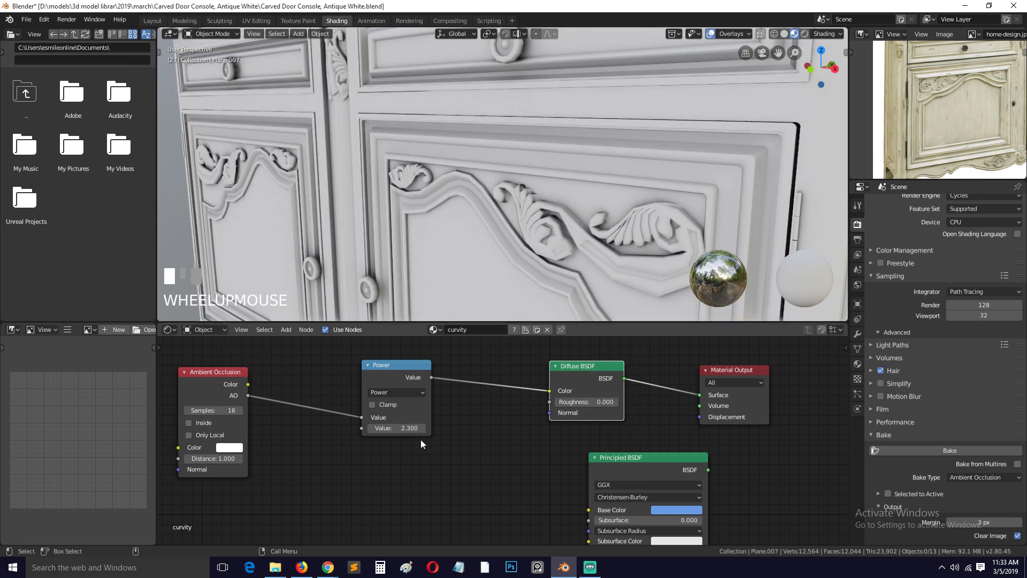
scroll(506, 264, down, 5)
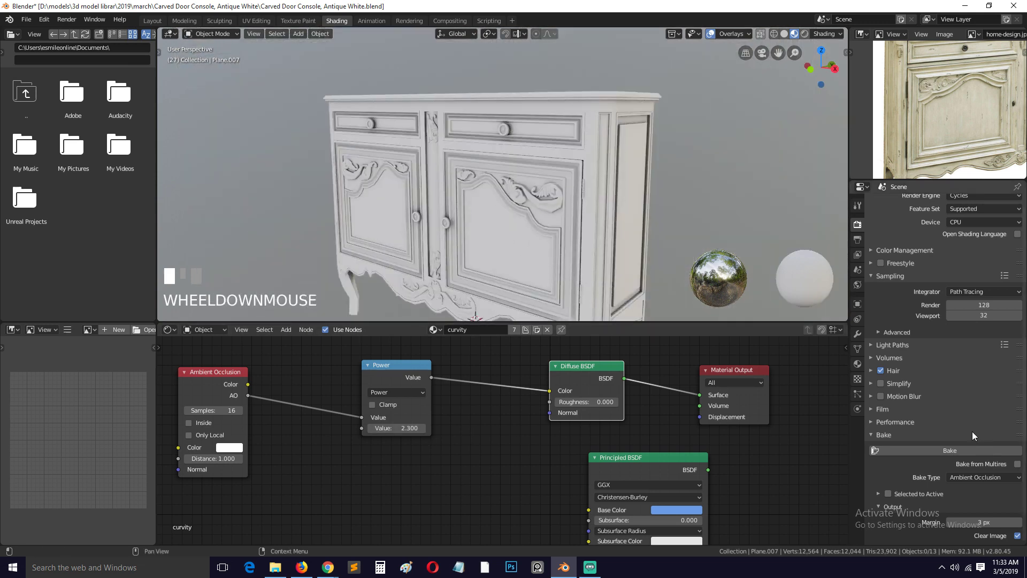
scroll(971, 431, up, 1)
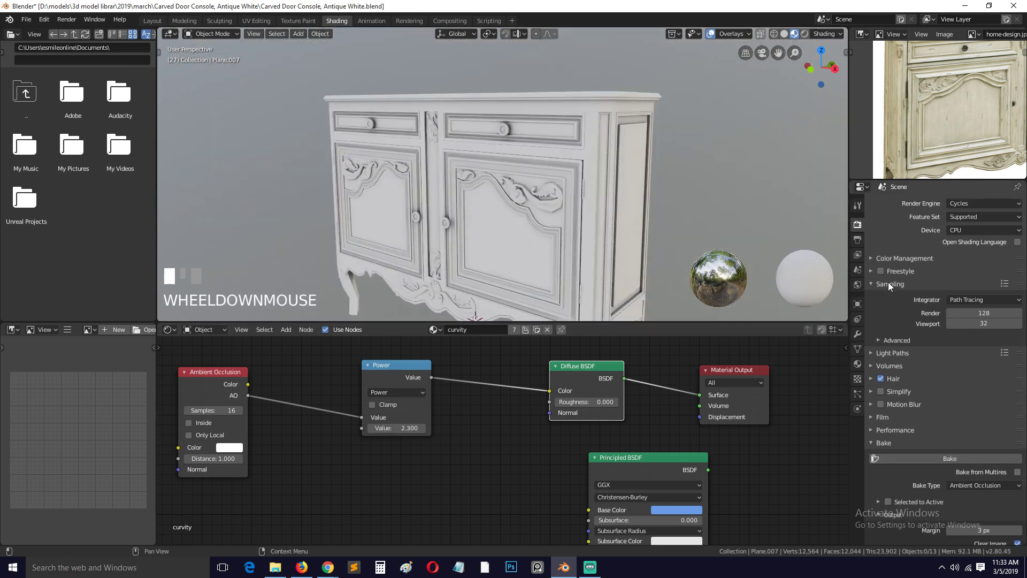
scroll(885, 289, down, 3)
click(856, 285)
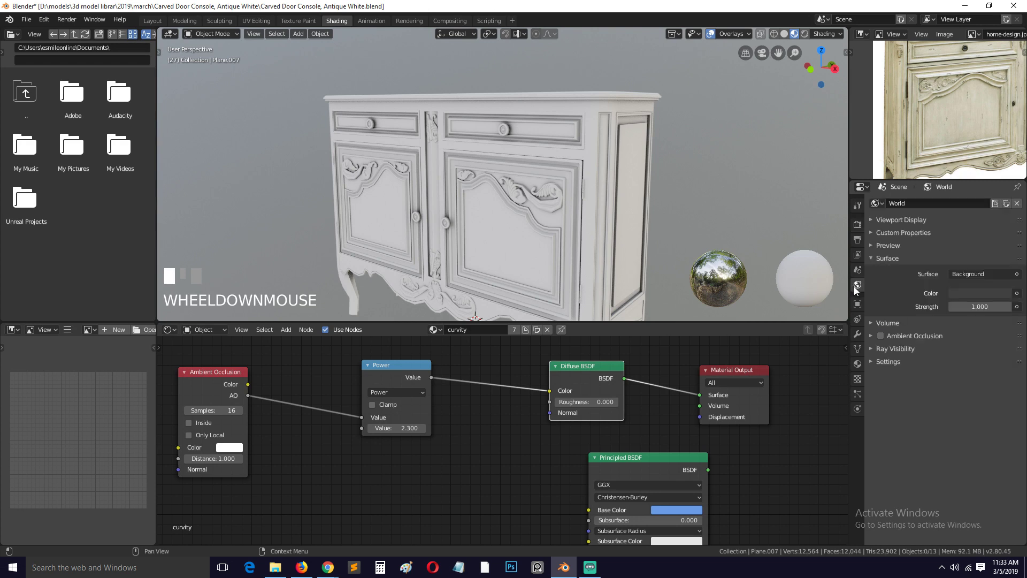
click(886, 348)
click(887, 349)
click(899, 334)
click(880, 336)
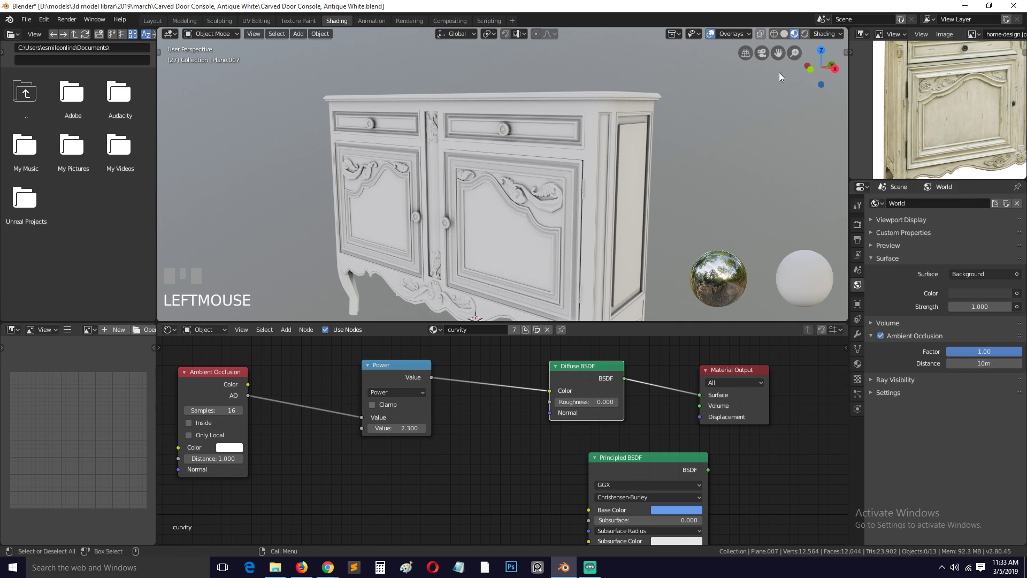
- Set the viewport to Rendered shading, inspect the console's carved doors up close, and select the Ambient Occlusion node
click(805, 34)
scroll(591, 180, up, 4)
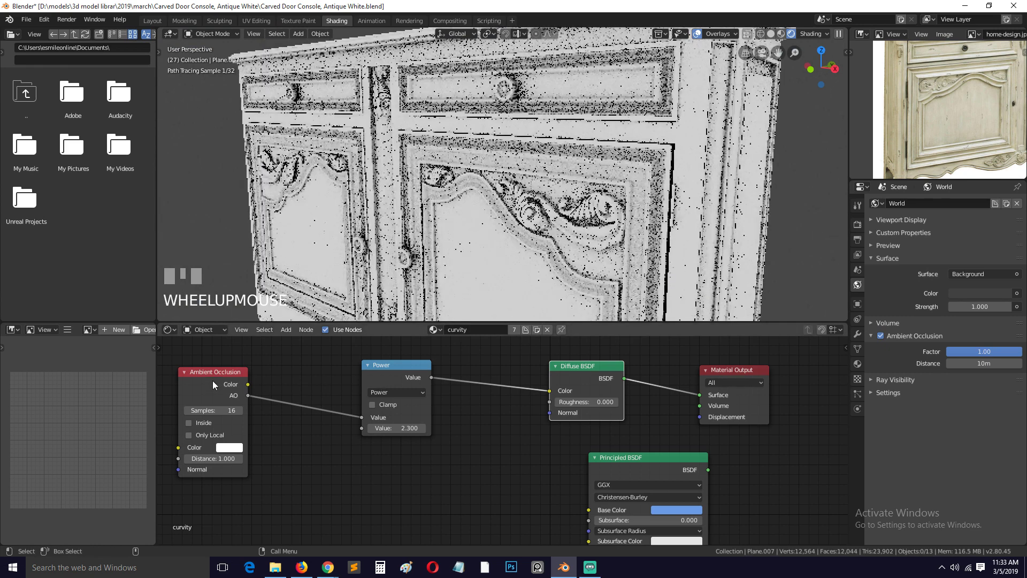
click(213, 380)
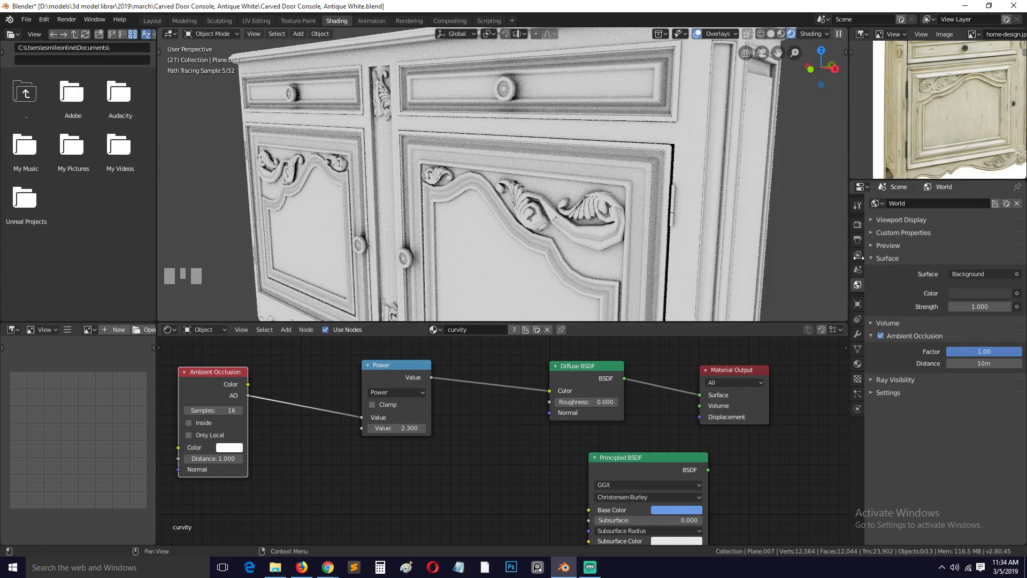
- Set the Cycles bake type to Diffuse in the render settings and save the file
click(857, 225)
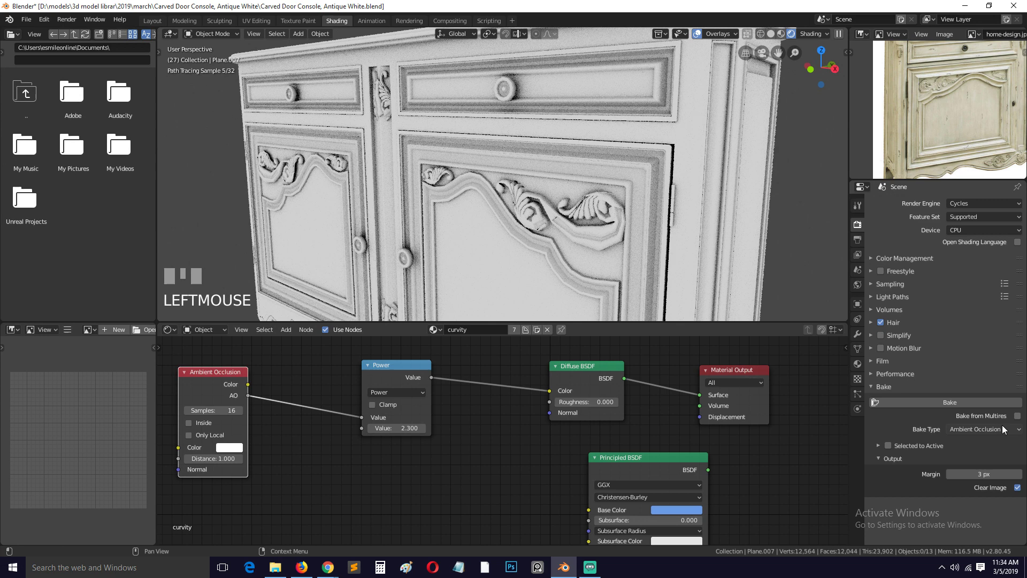
click(974, 429)
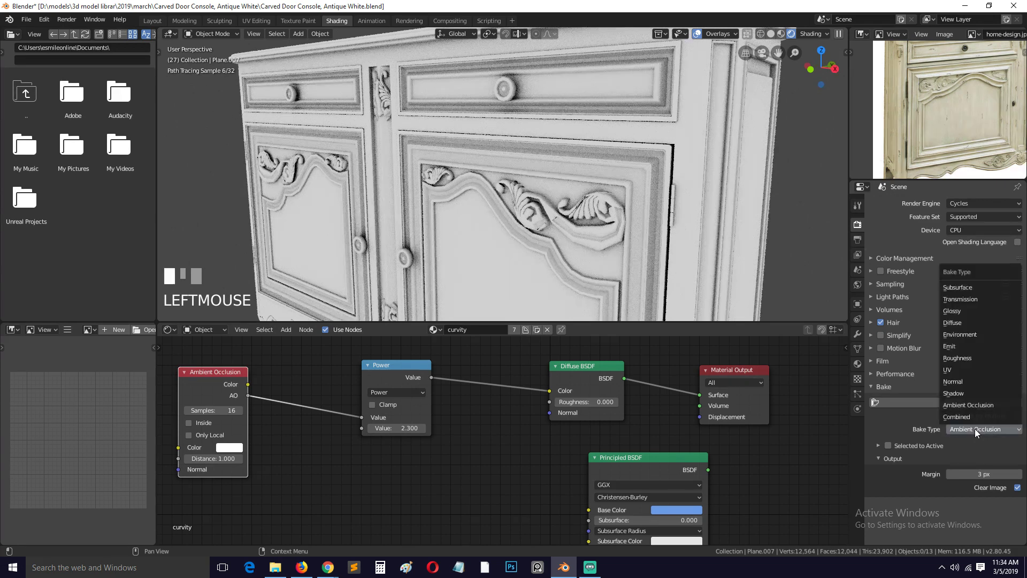
click(937, 433)
click(962, 426)
click(958, 322)
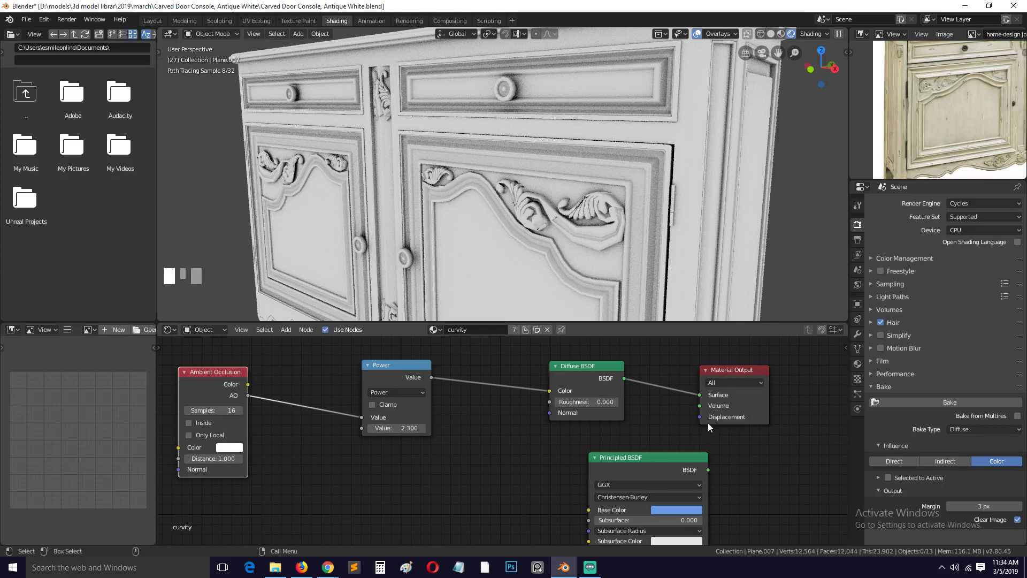
key(ctrl+s)
- Add an Image Texture node to the curvity material, to the left of the Ambient Occlusion node
scroll(551, 224, down, 4)
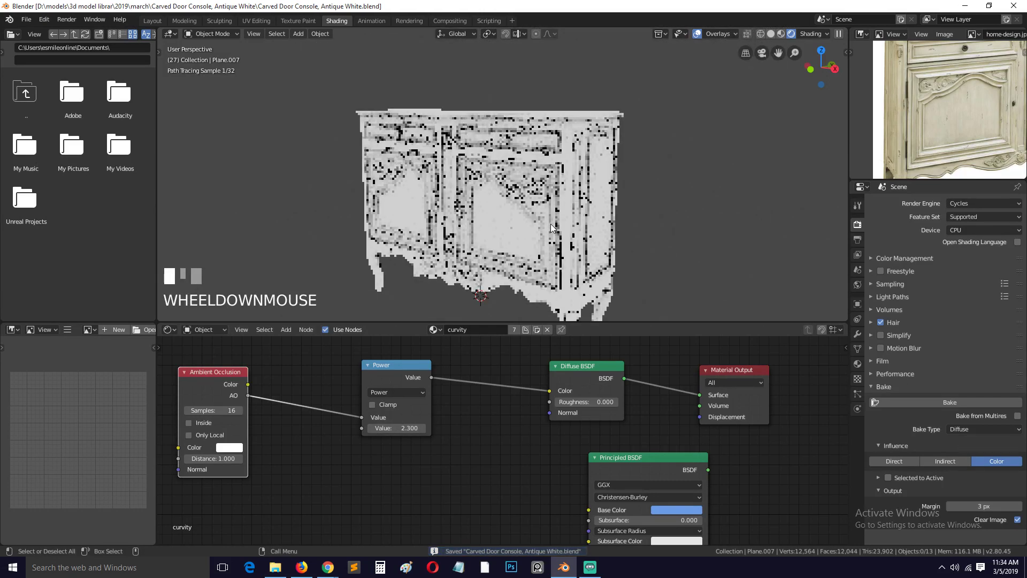
middle_drag(772, 456, 466, 469)
scroll(466, 468, down, 5)
middle_drag(529, 464, 690, 453)
scroll(690, 454, down, 4)
scroll(685, 450, up, 3)
middle_drag(215, 389, 330, 399)
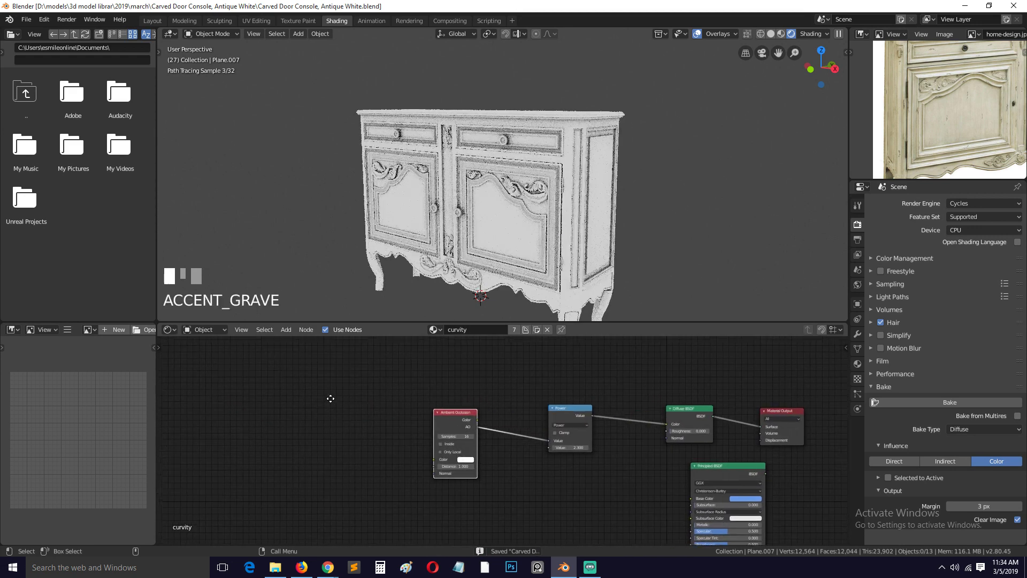
key(shift+a)
mouse_move(307, 355)
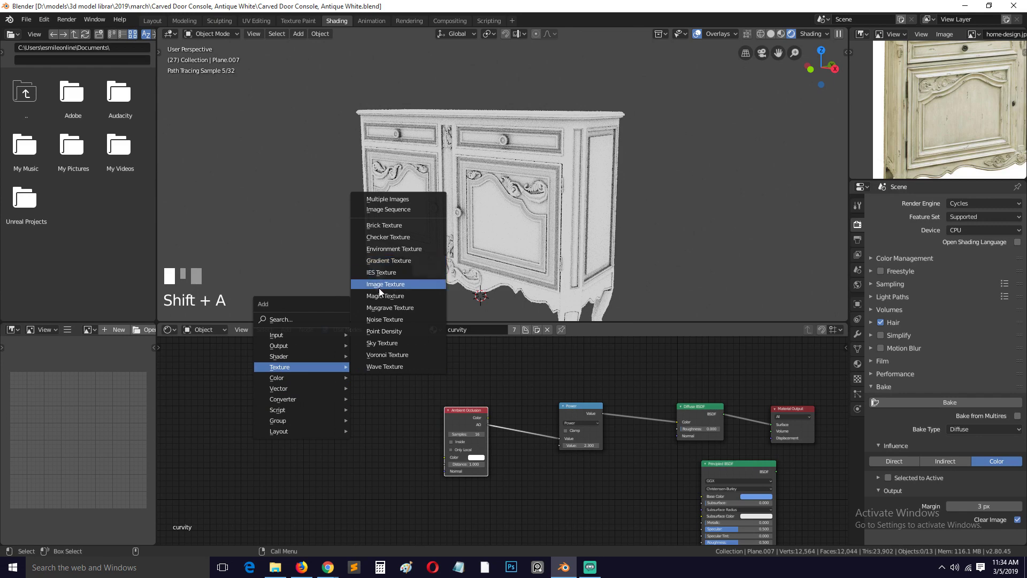
click(379, 287)
click(310, 438)
- Assign the existing bake image to the new Image Texture node
scroll(312, 439, up, 2)
click(198, 441)
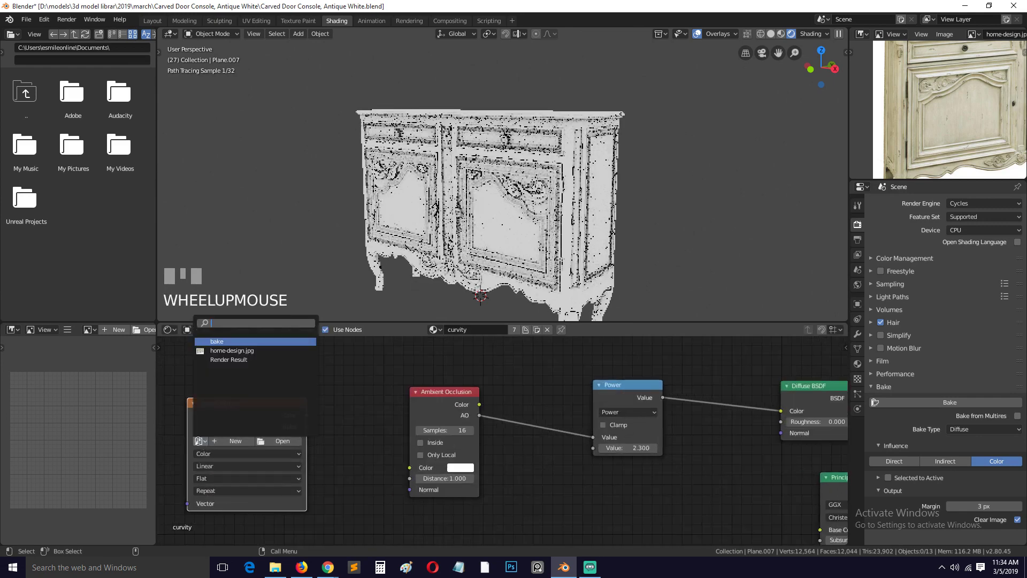
click(236, 342)
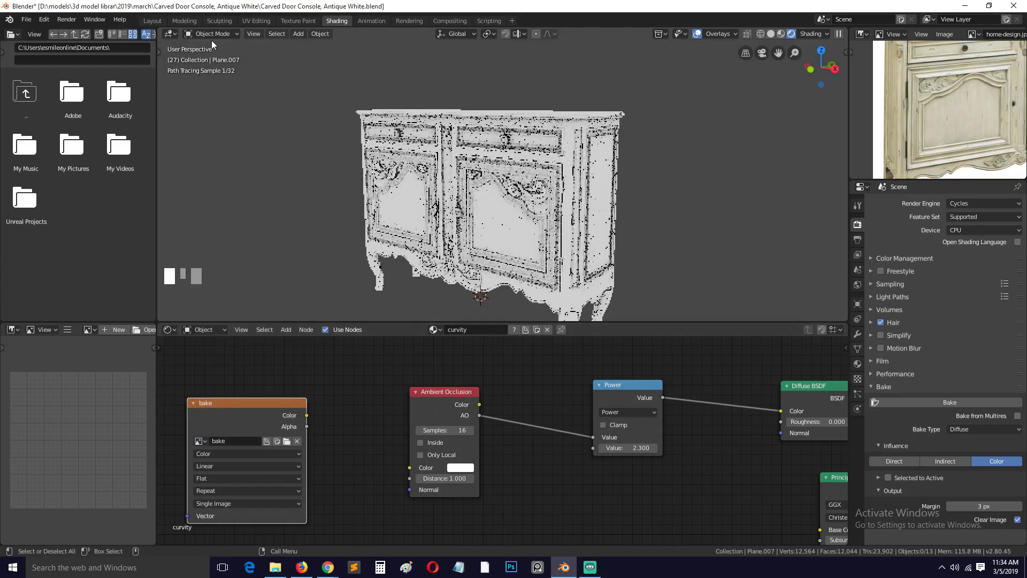
- Check the project folder for an already saved copy of the bake image
click(253, 21)
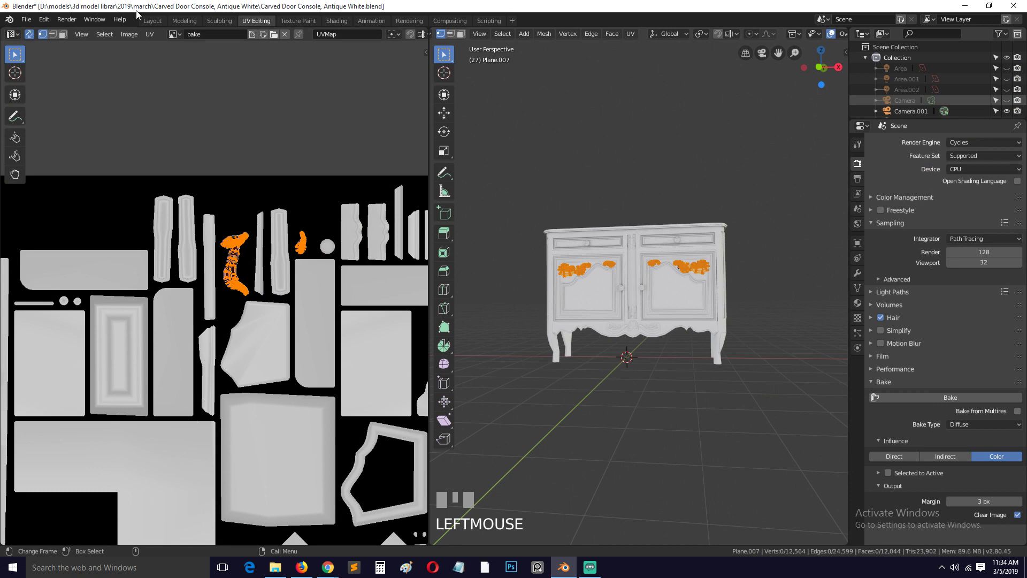
click(130, 33)
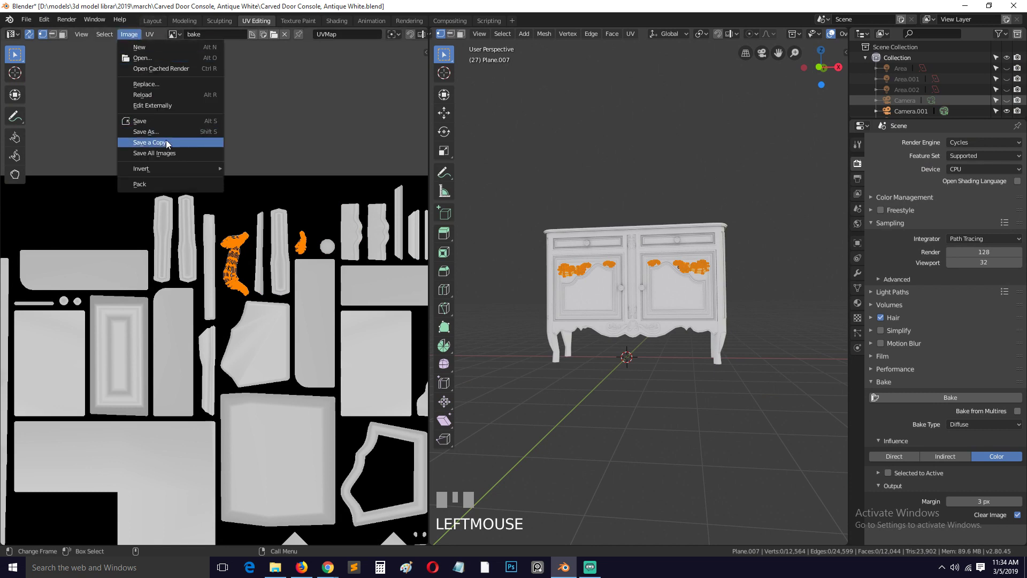
click(169, 134)
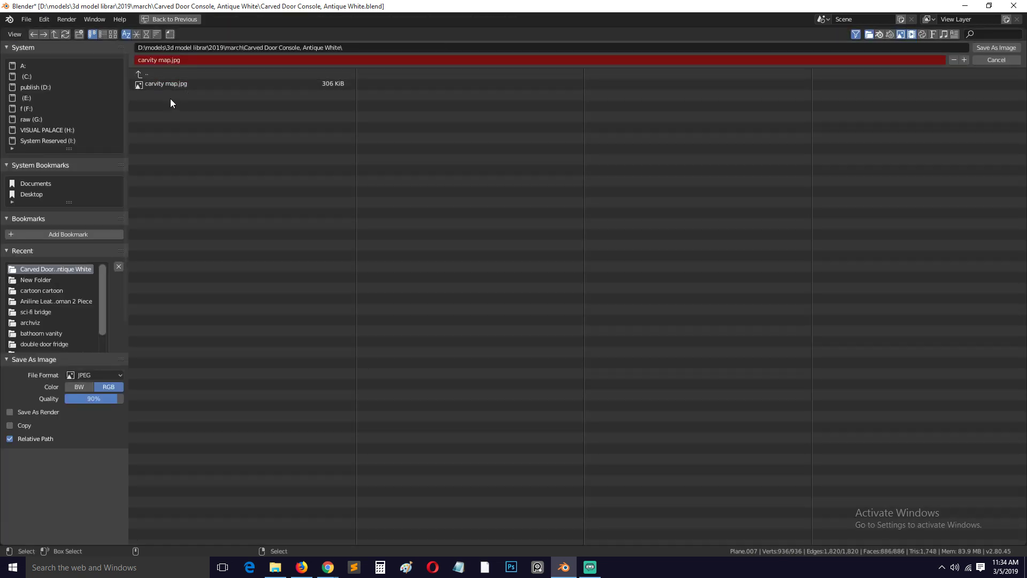
click(981, 60)
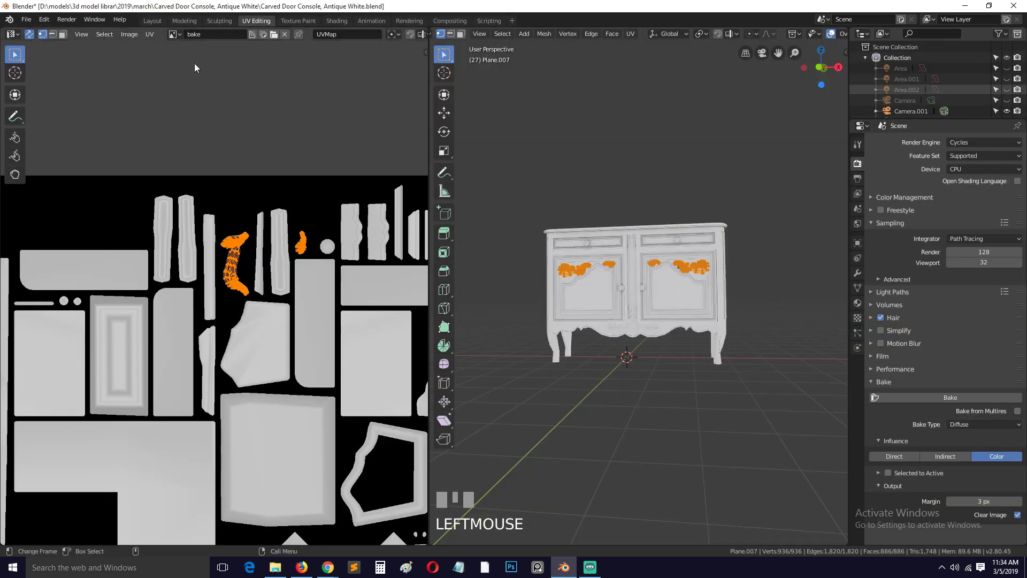
click(132, 34)
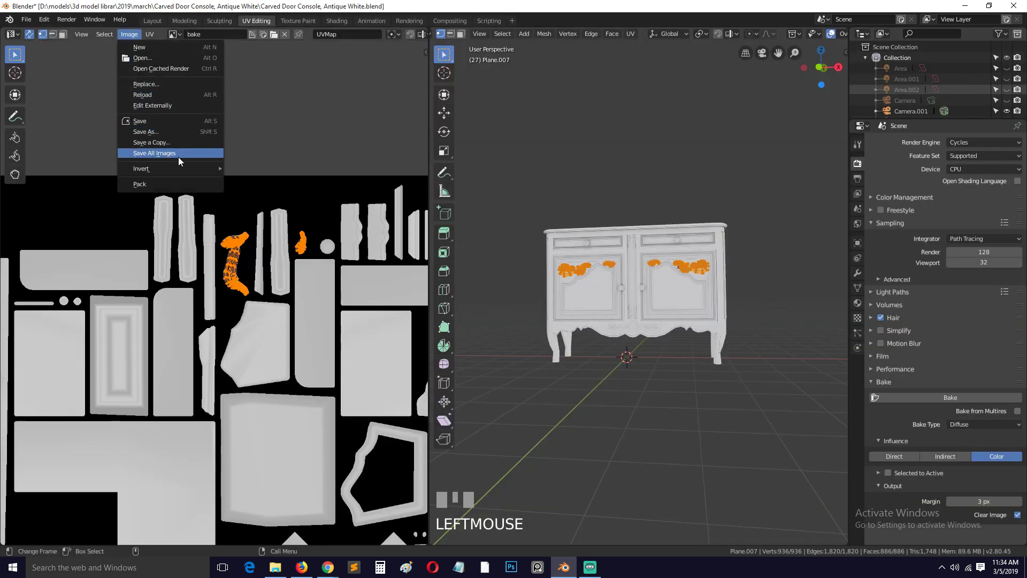
click(175, 133)
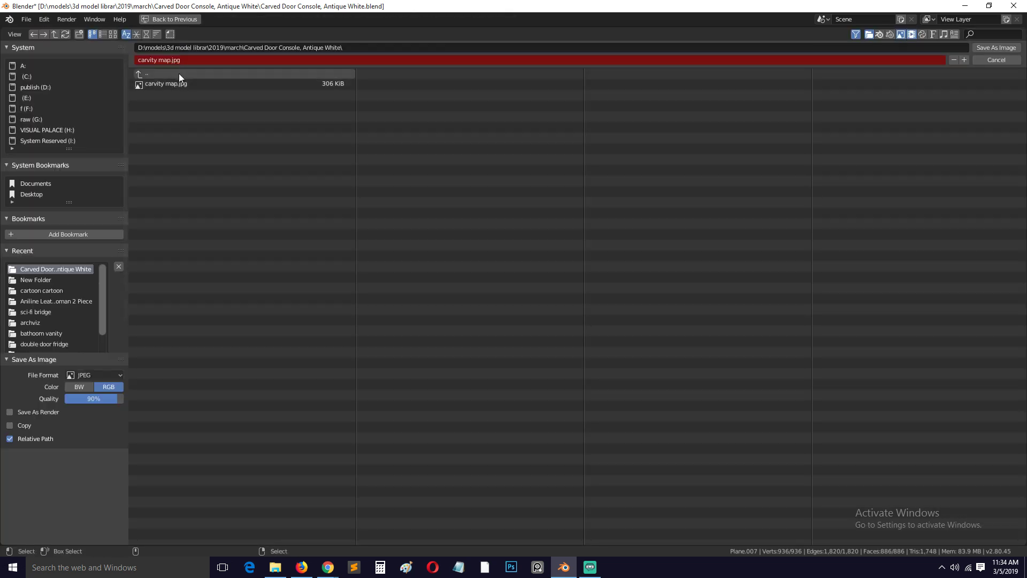
click(989, 60)
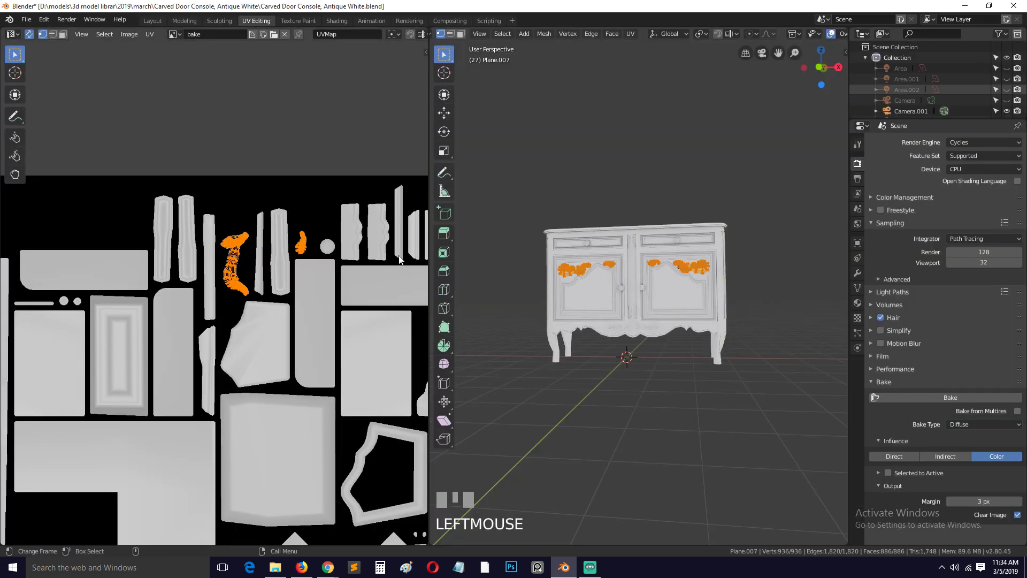
click(339, 22)
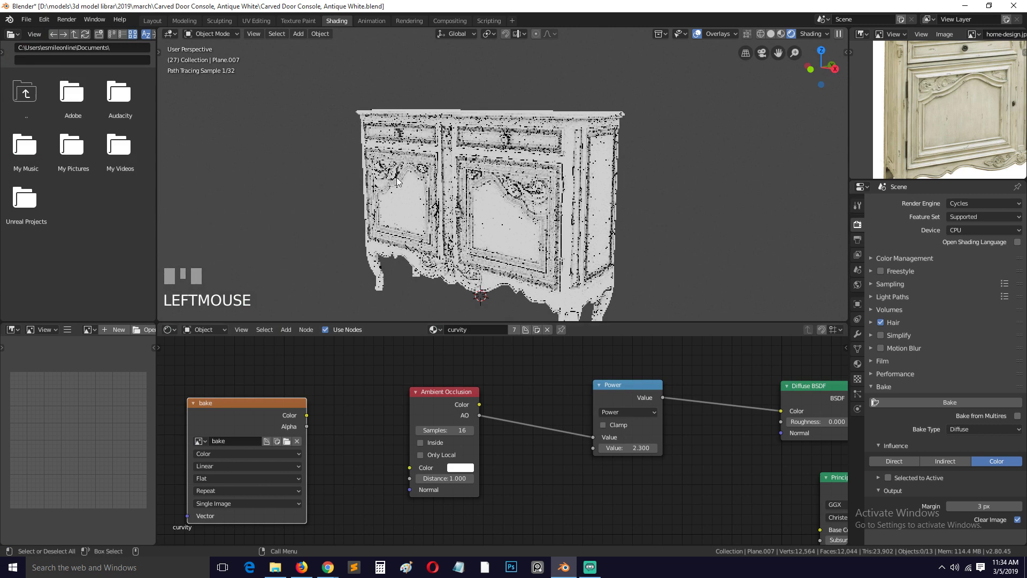
middle_drag(325, 419, 460, 427)
key(shift+a)
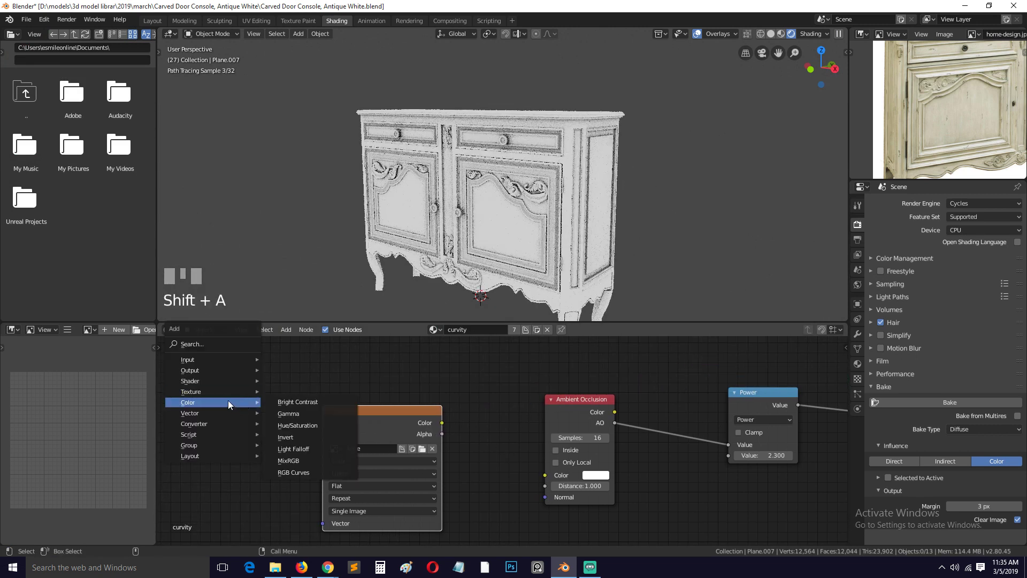
mouse_move(230, 392)
click(297, 309)
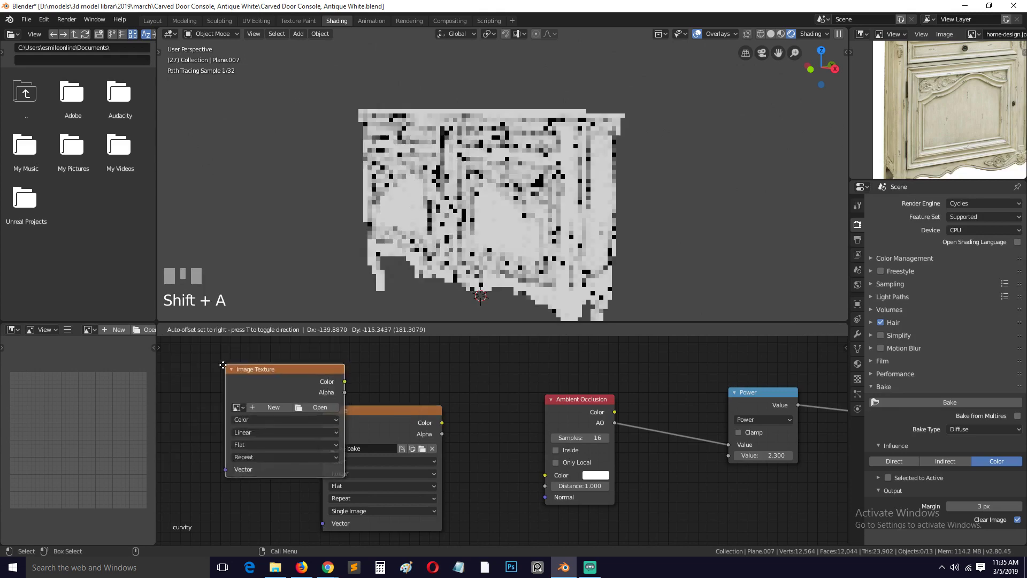
click(181, 387)
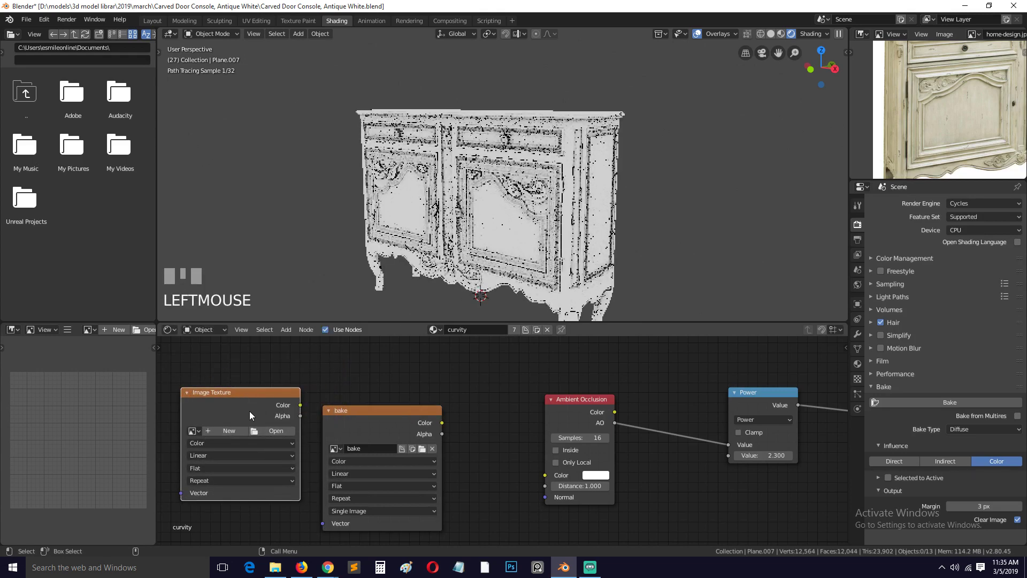
key(Delete)
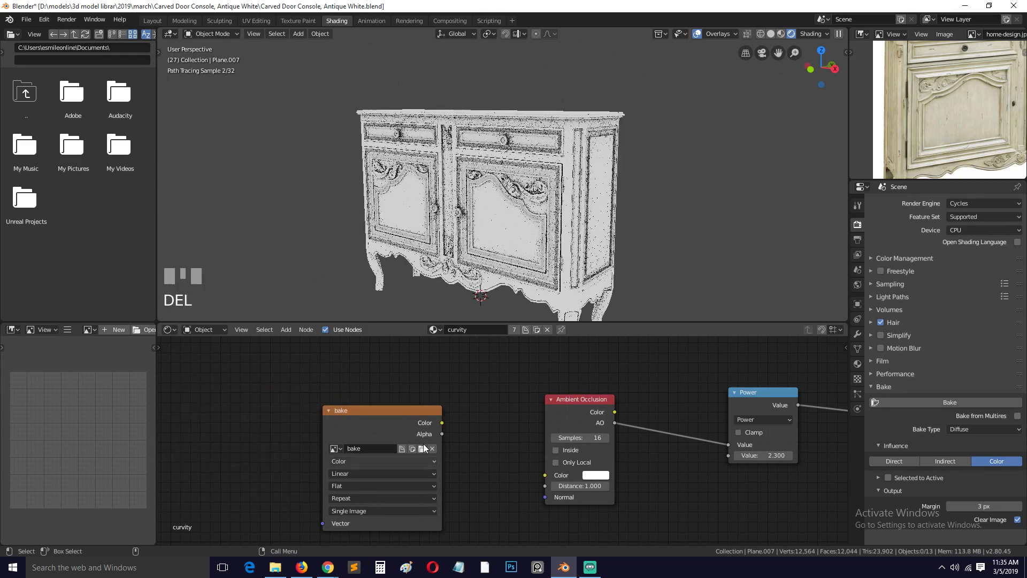
- Make the bake image texture node active as the bake target and review the curvity node chain and render settings
click(367, 414)
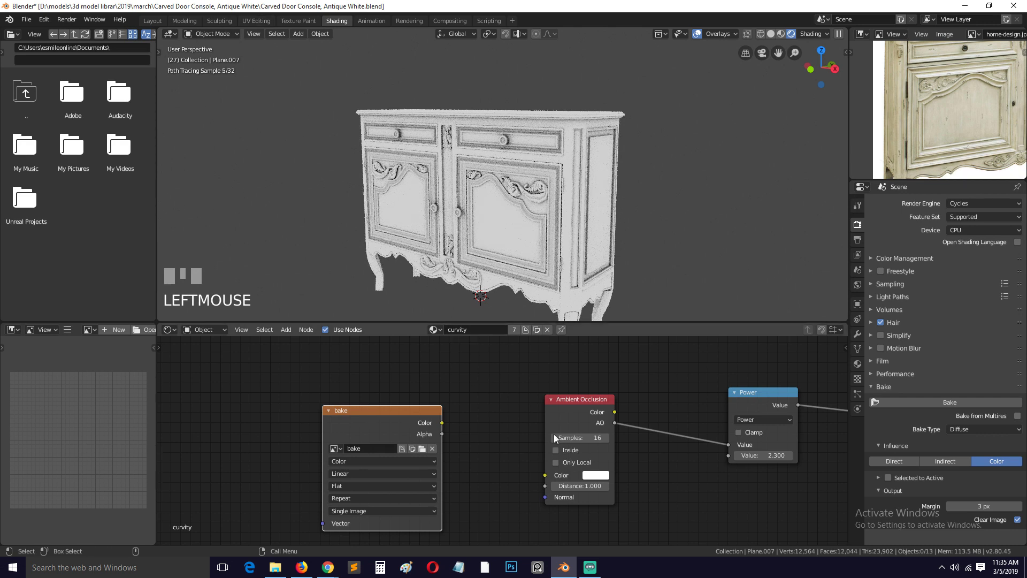
middle_drag(674, 435, 433, 431)
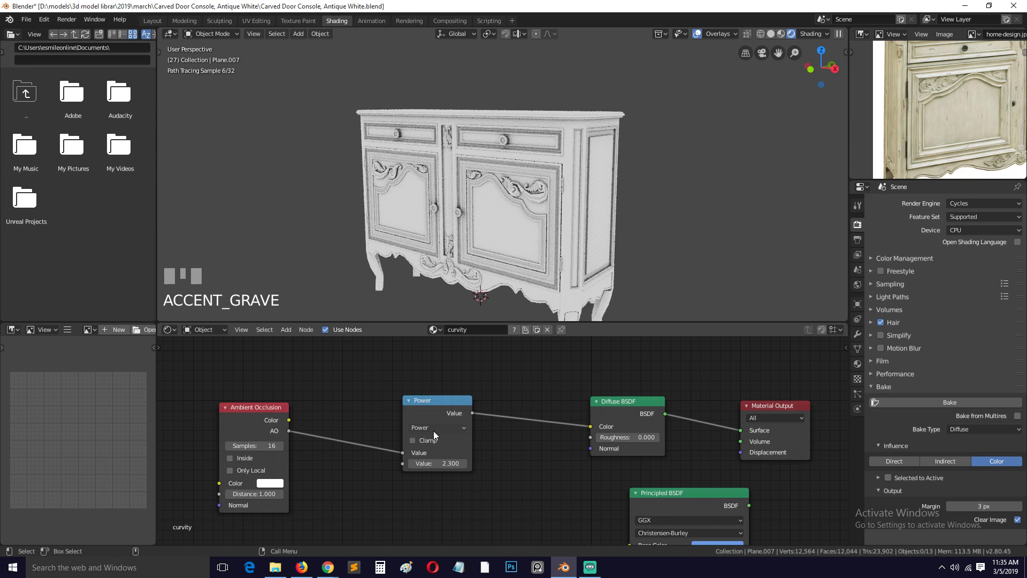
scroll(434, 431, down, 2)
middle_drag(568, 426, 493, 426)
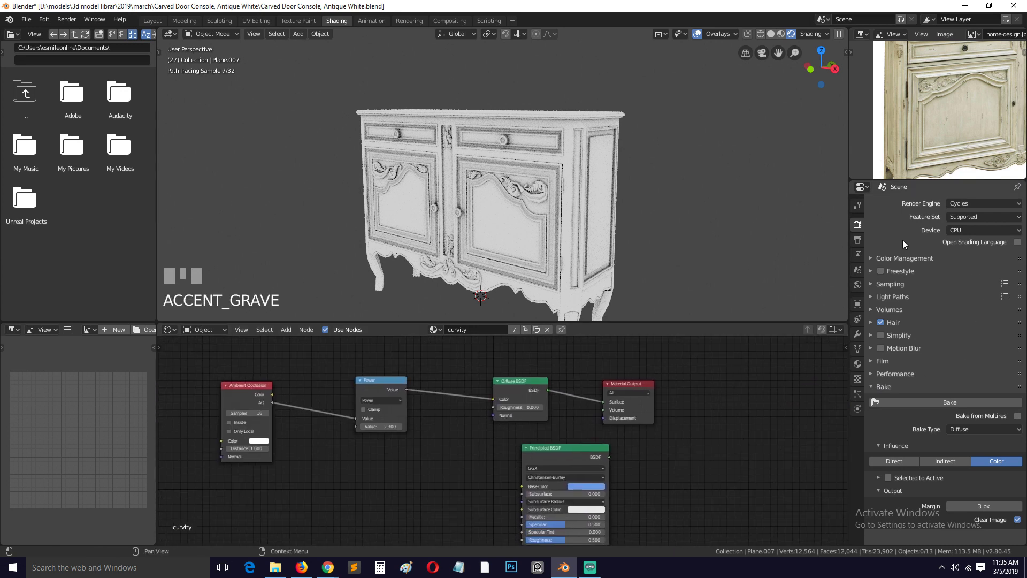
click(857, 225)
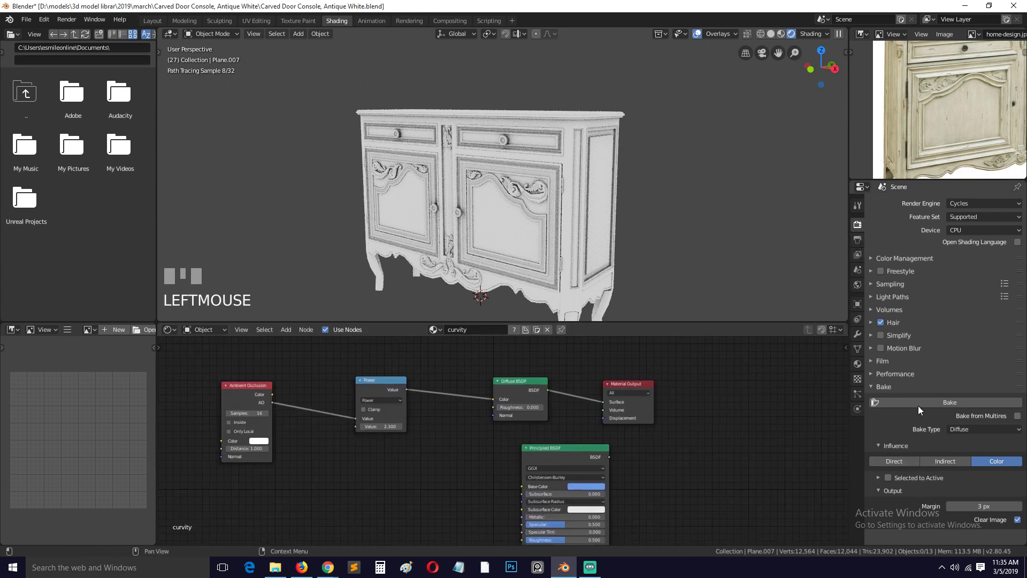
- In the UV Editing workspace, select the console in Object Mode, enter Edit Mode and select its entire mesh
click(262, 22)
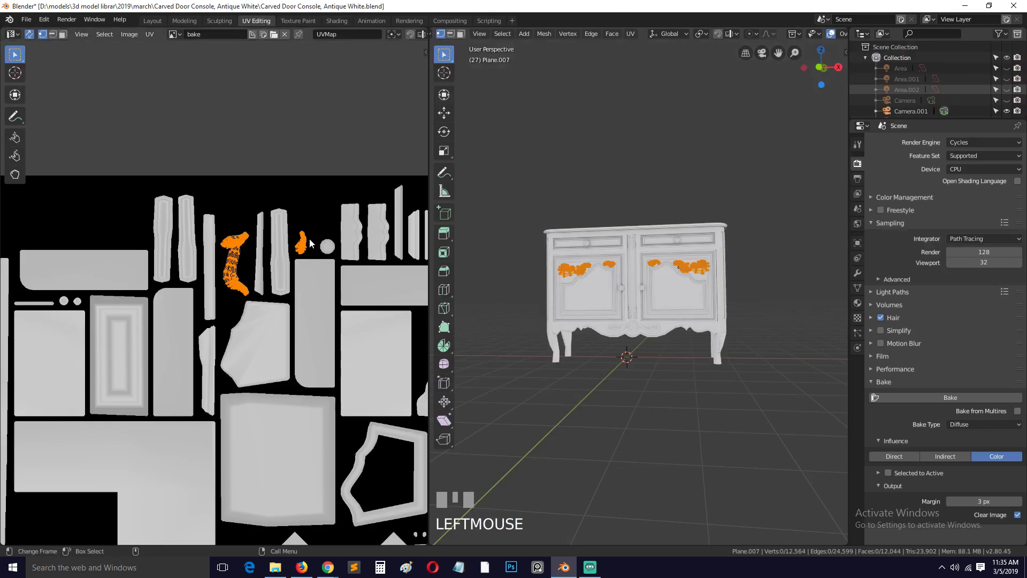
scroll(309, 238, up, 3)
key(Tab)
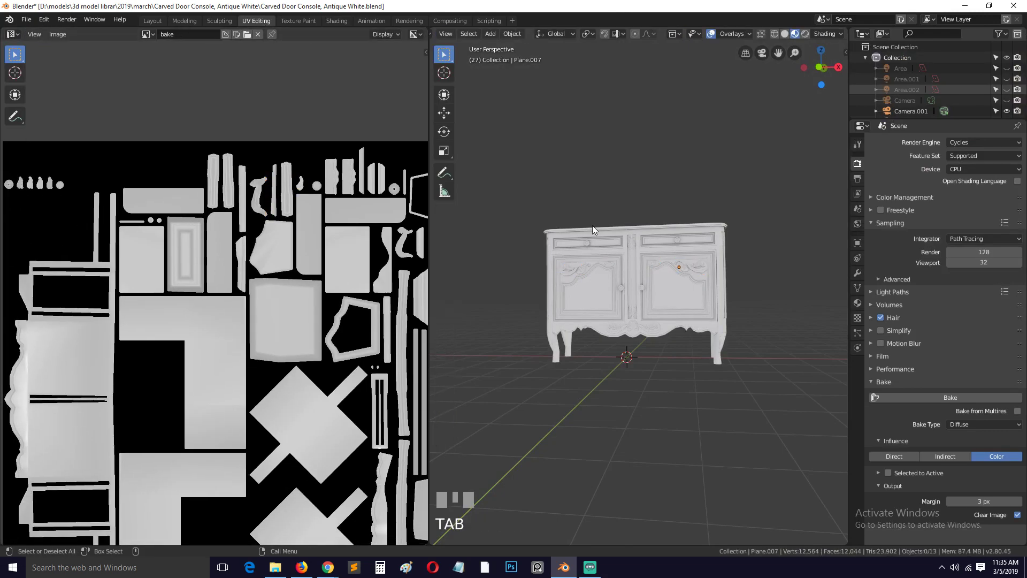
click(712, 364)
key(Tab)
key(a)
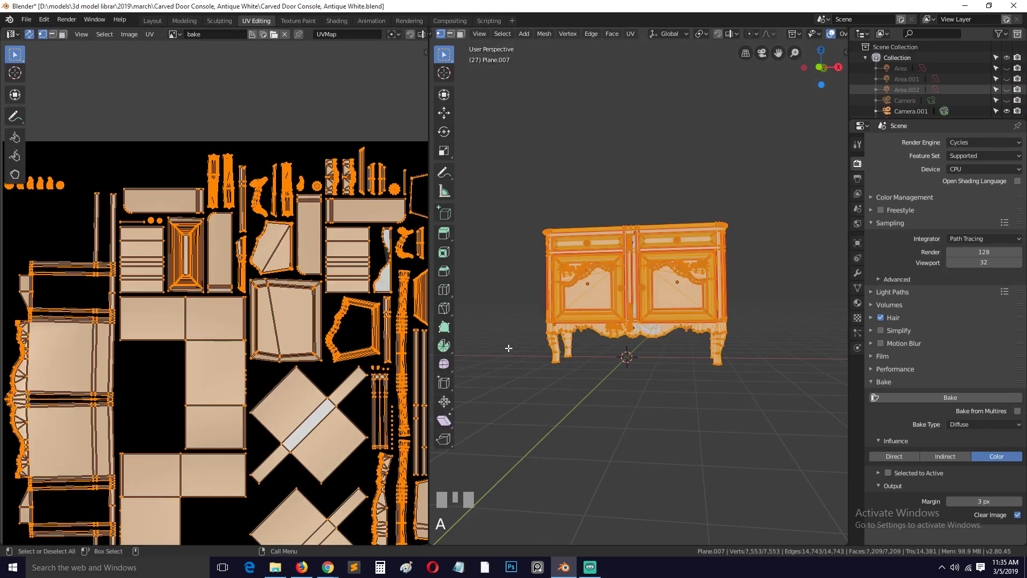
- Bake the console's Diffuse colour to the bake image with a 3 px margin
scroll(225, 112, down, 3)
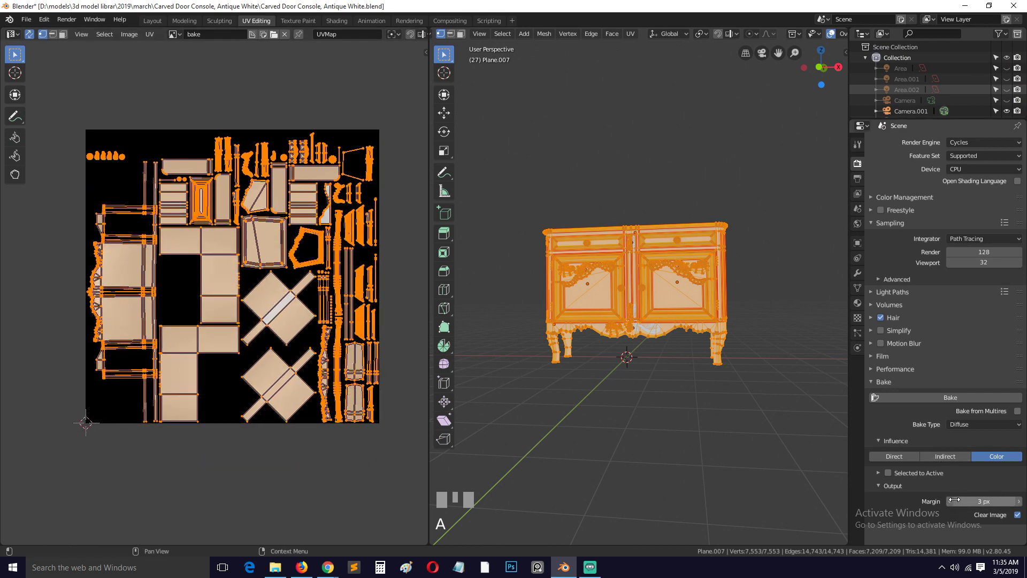
click(946, 398)
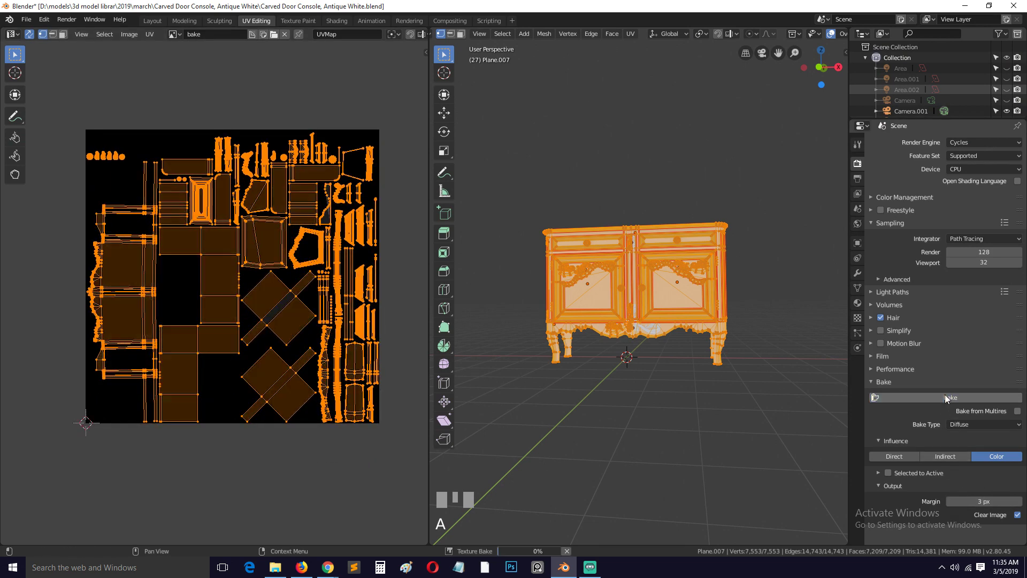
click(599, 394)
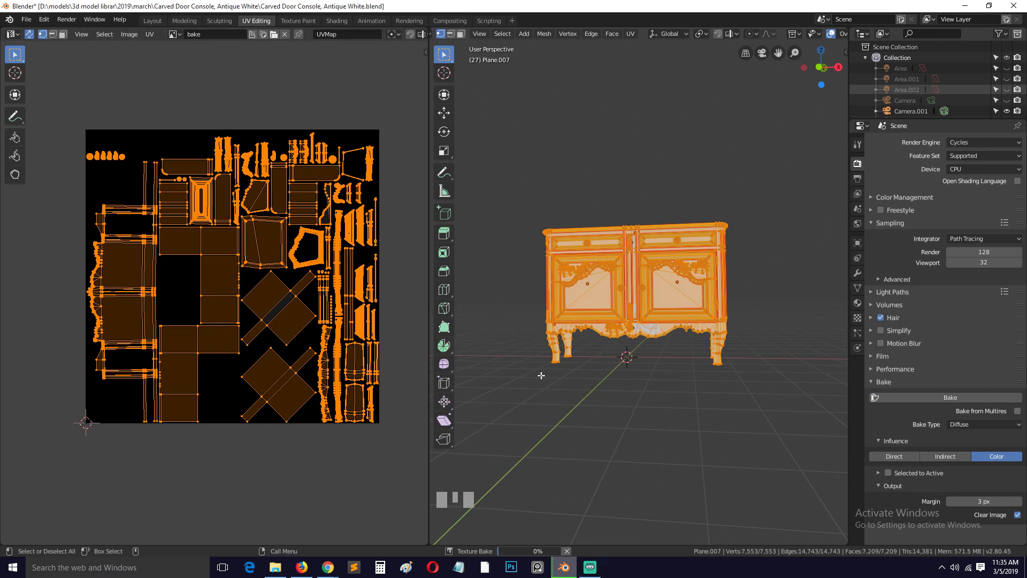
click(590, 567)
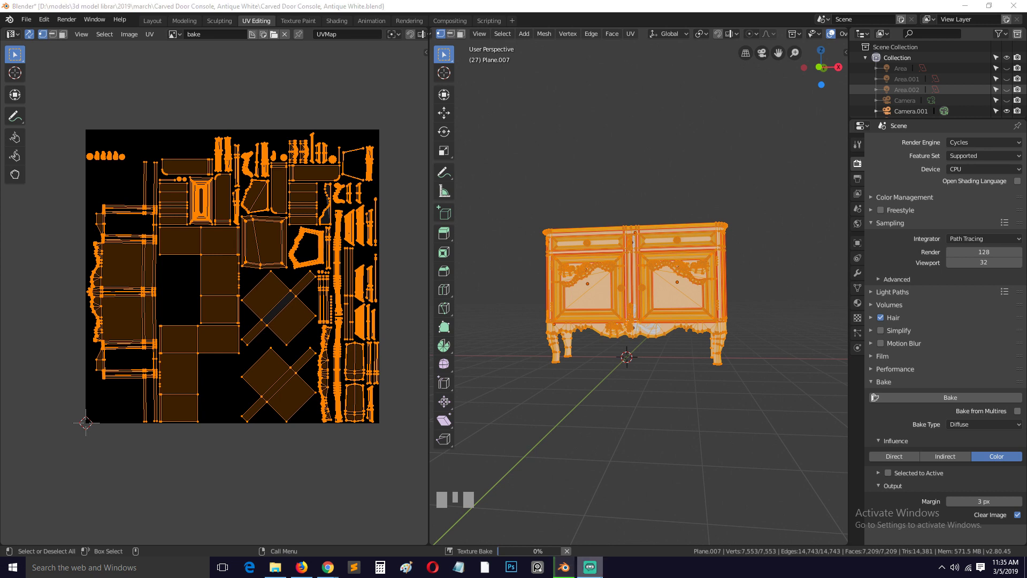